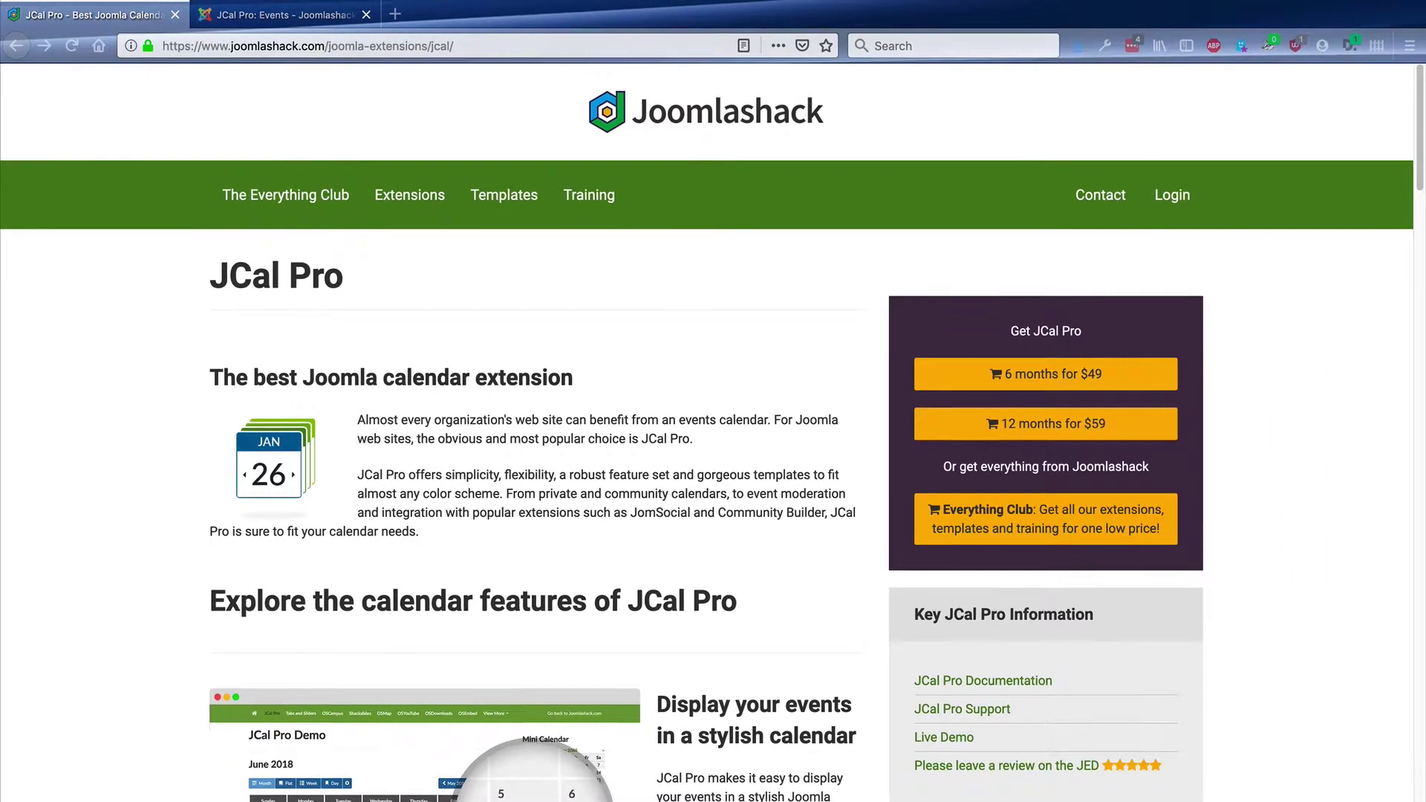
Go to the empty JCal Pro: Events admin page, browse Components, then open the Menus dropdown
left_click(261, 20)
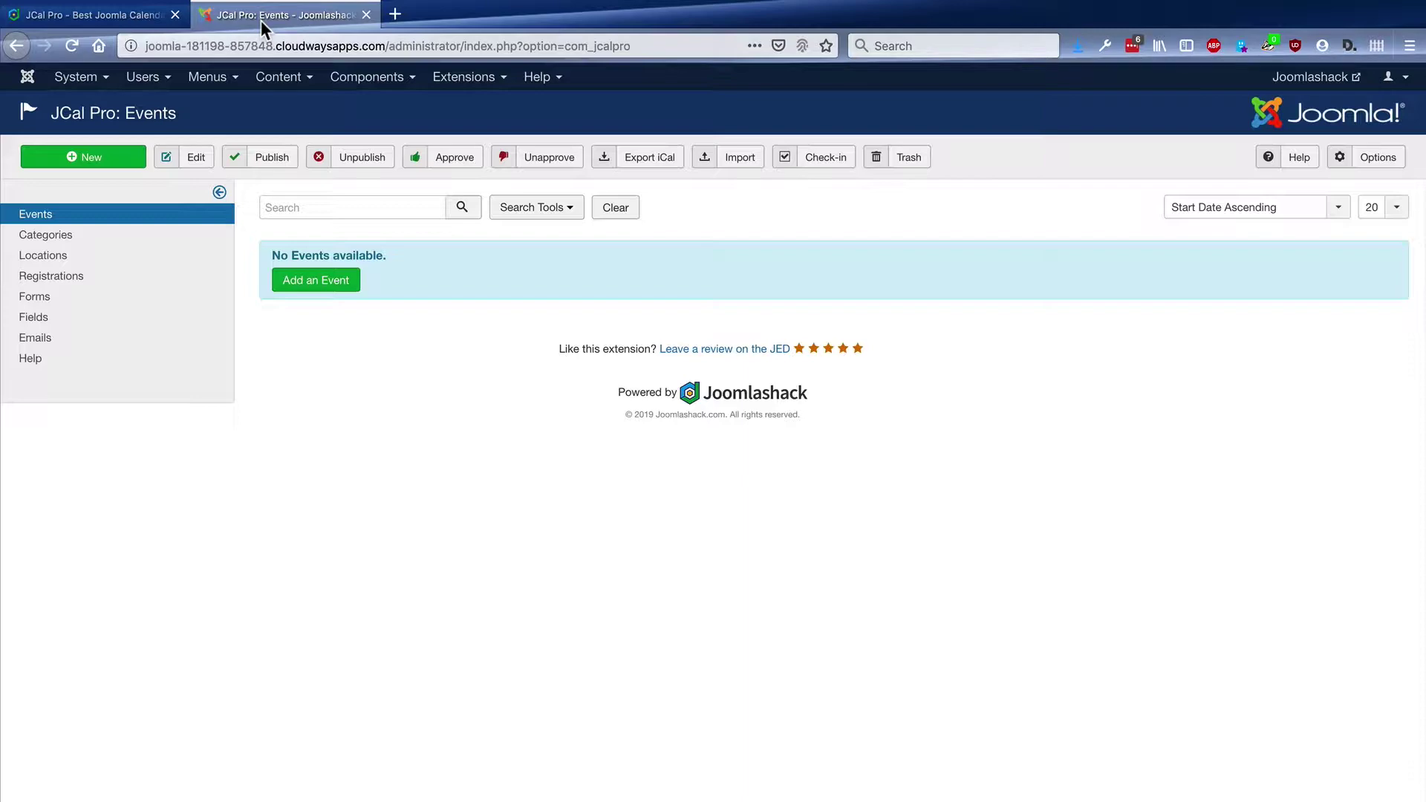
left_click(362, 78)
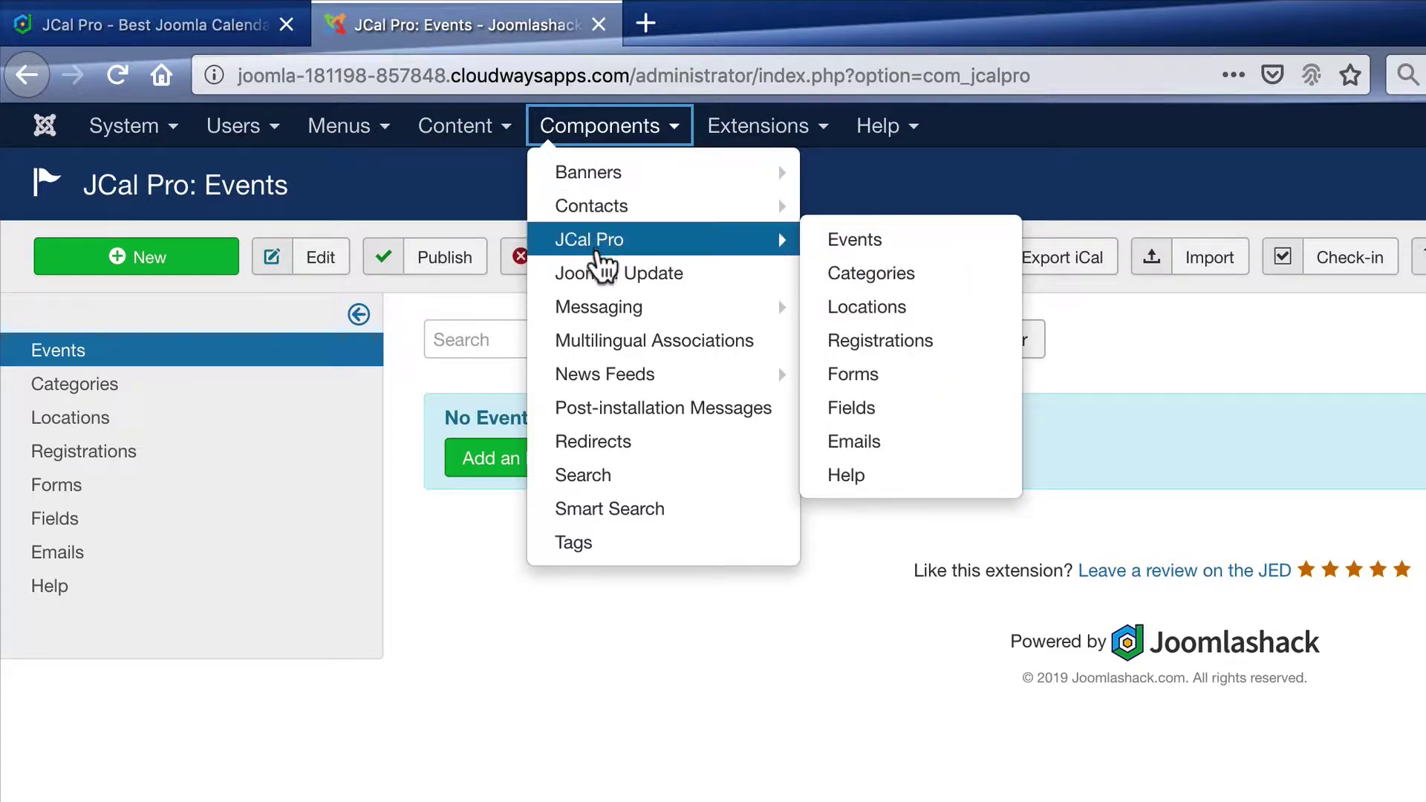
left_click(456, 647)
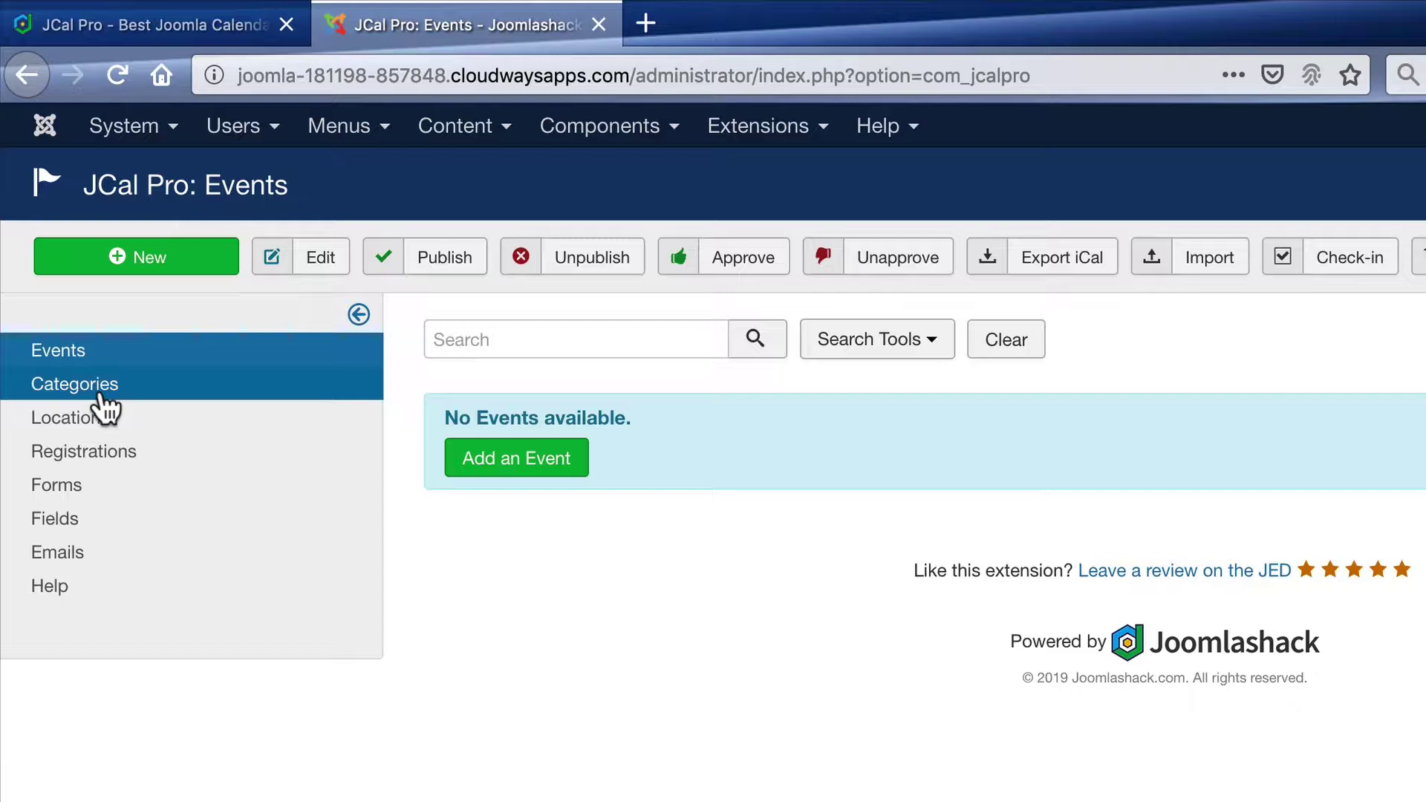
left_click(322, 139)
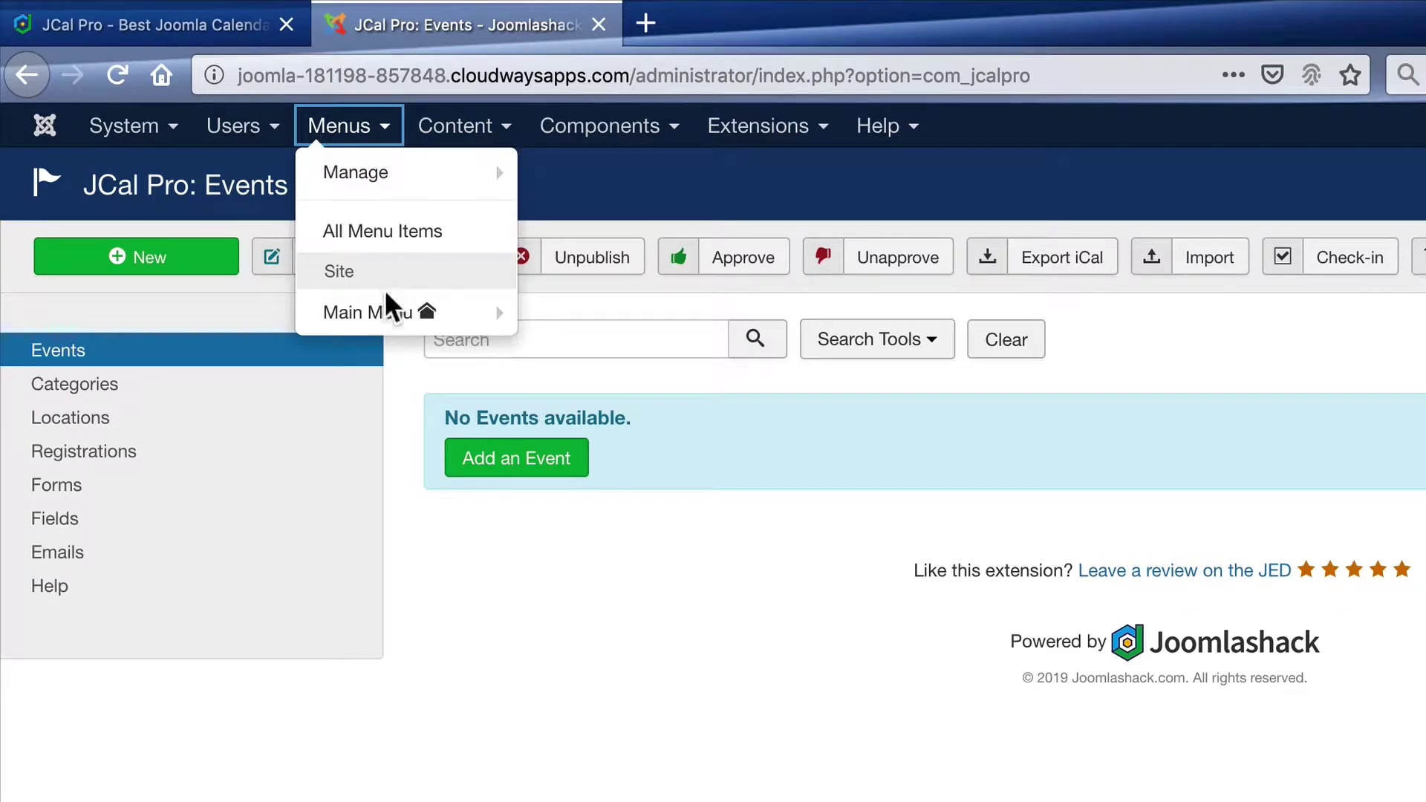
Create a Main Menu item titled 'Calendar' using the JCal Pro Monthly View type
mouse_move(401, 310)
left_click(550, 314)
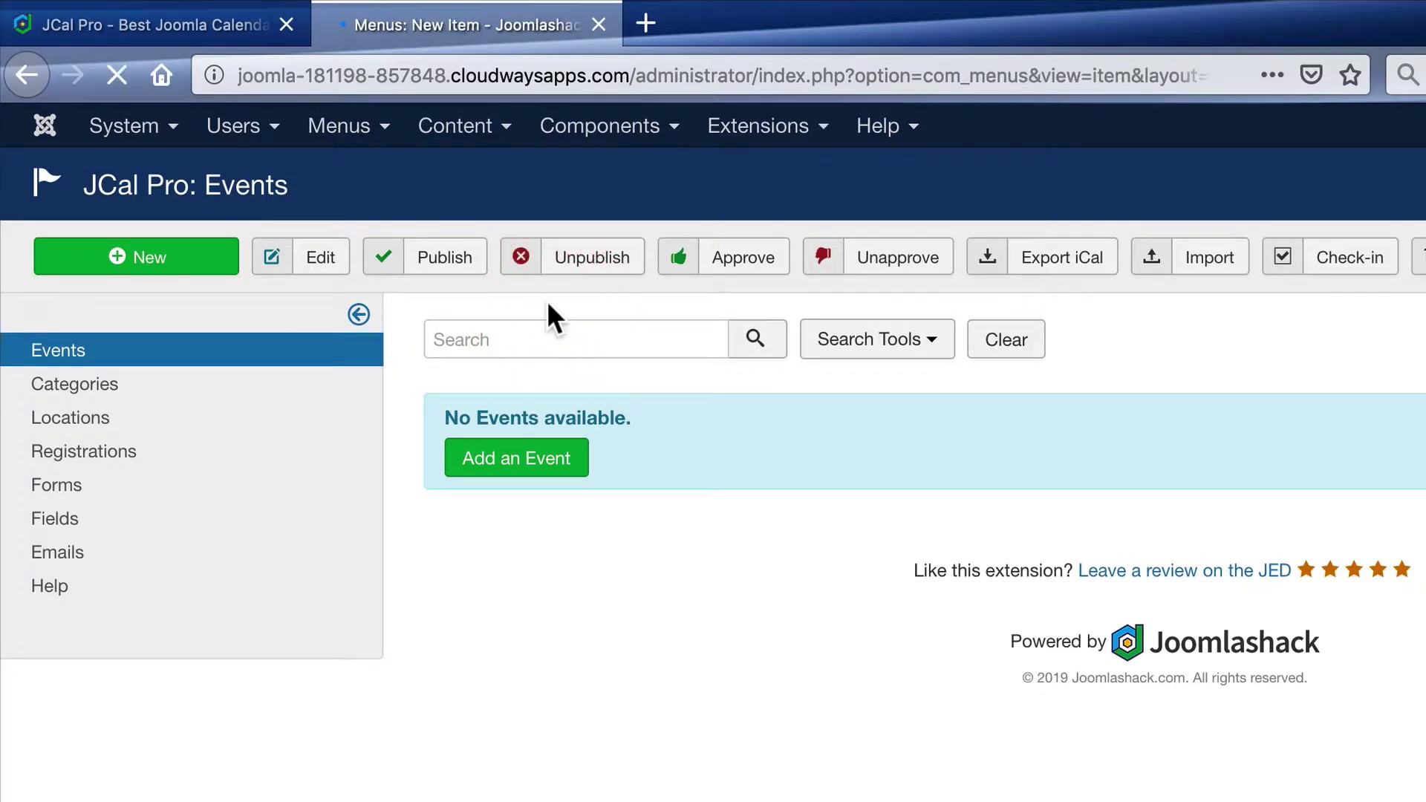
left_click(389, 347)
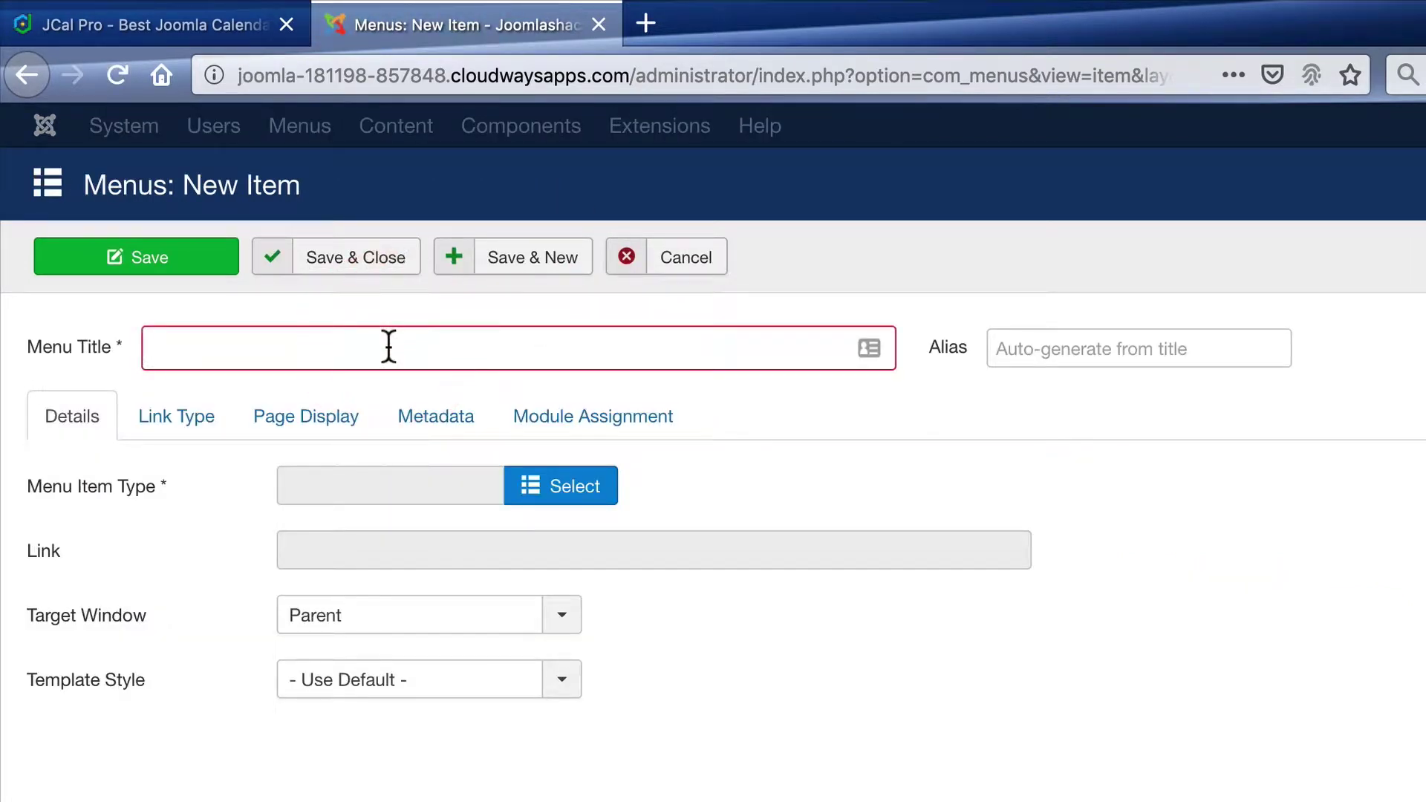
type("Calendar")
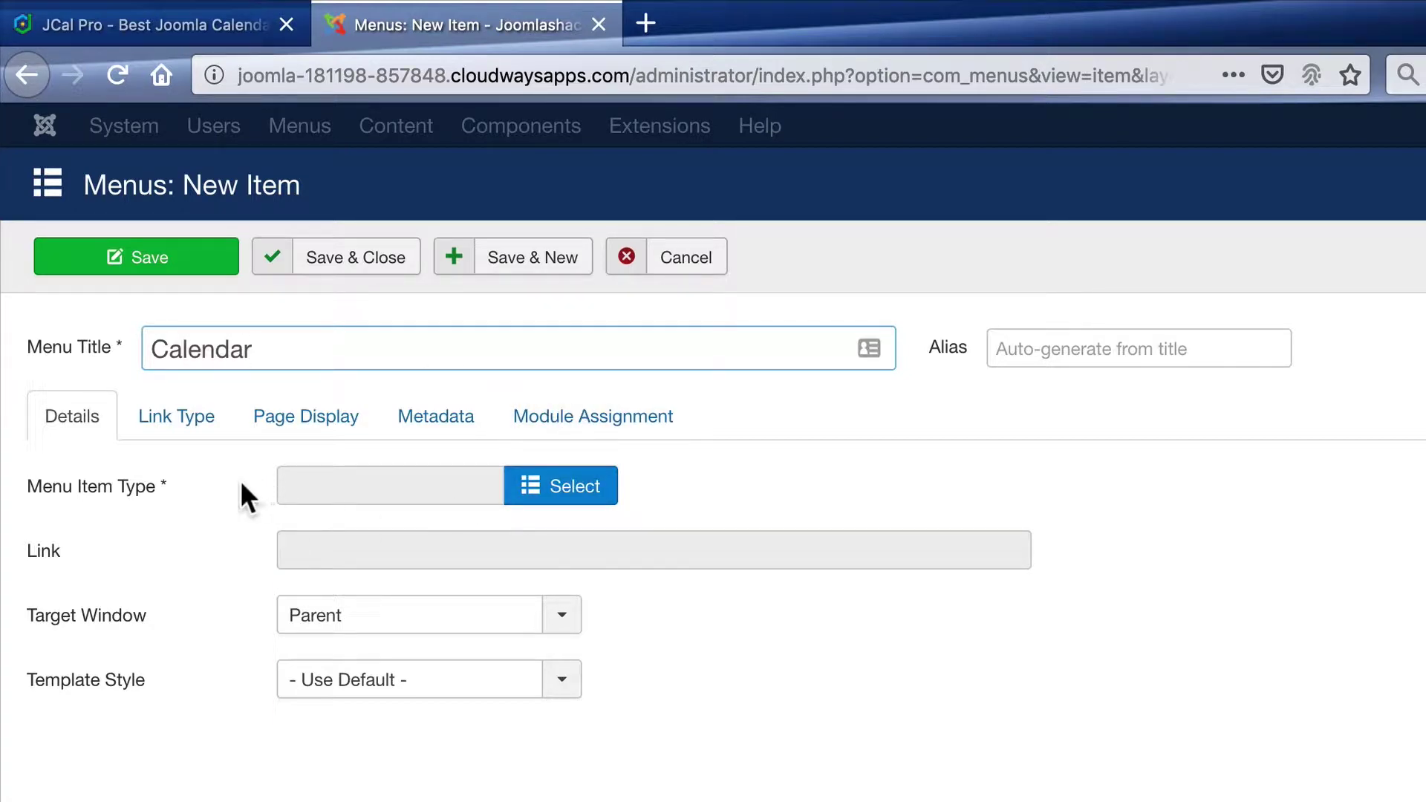
left_click(581, 486)
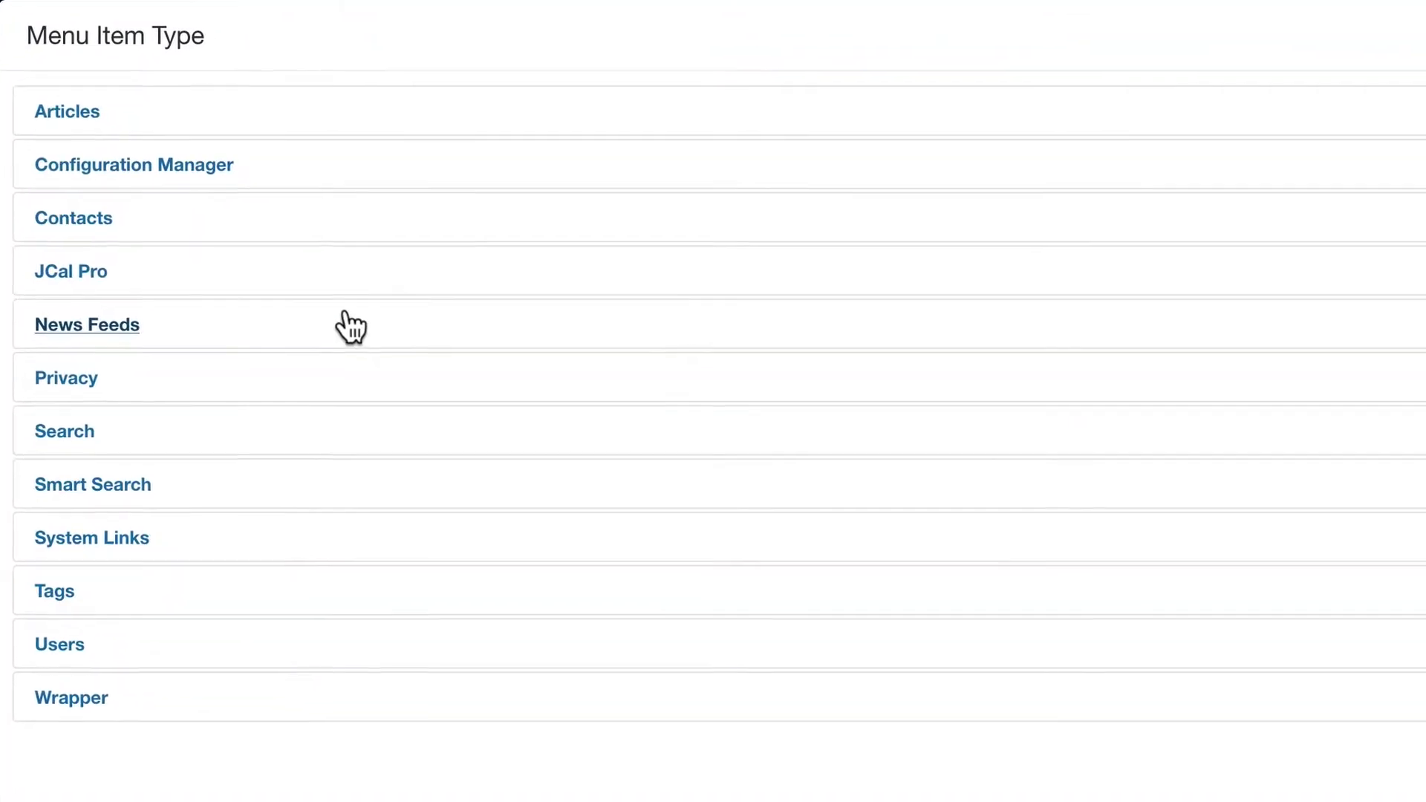
left_click(105, 276)
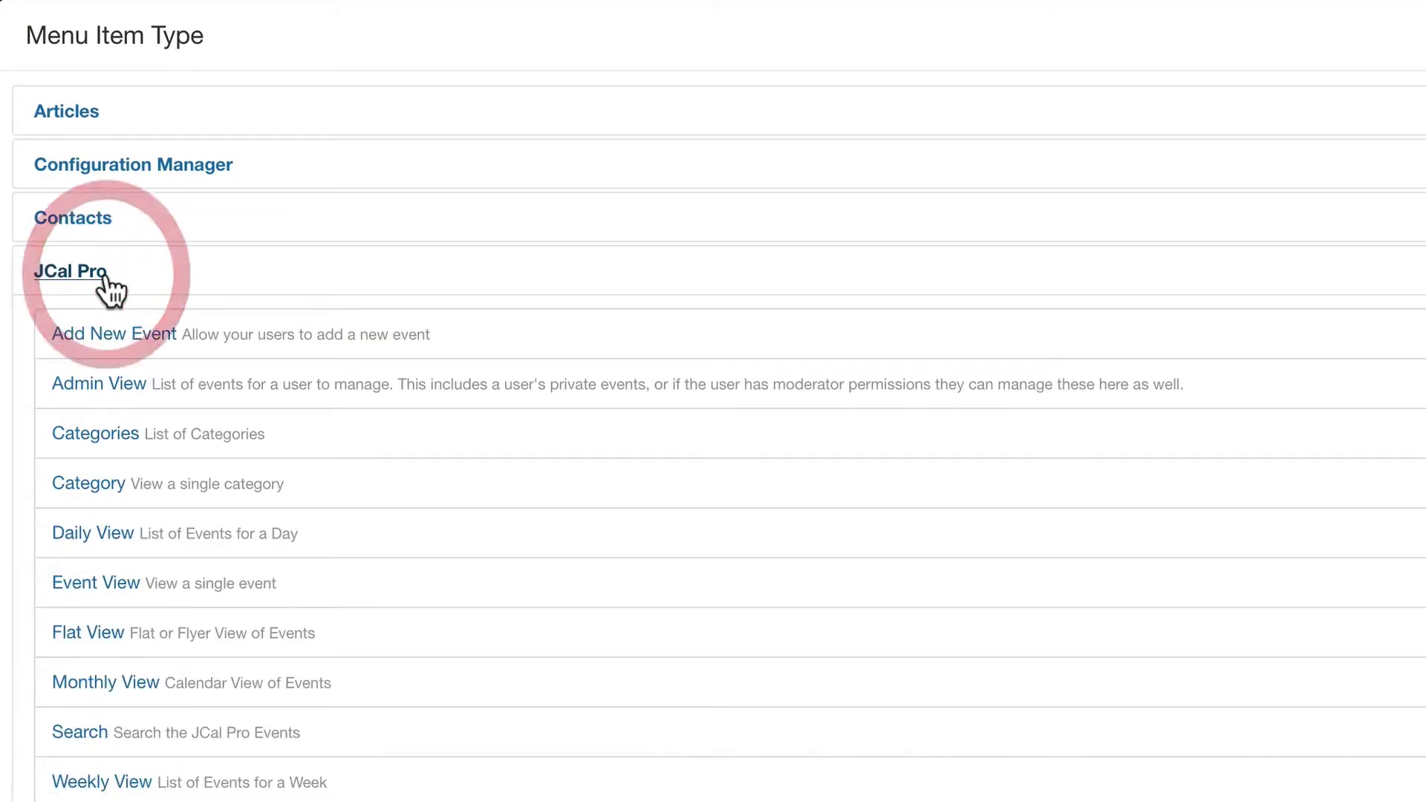
left_click(108, 684)
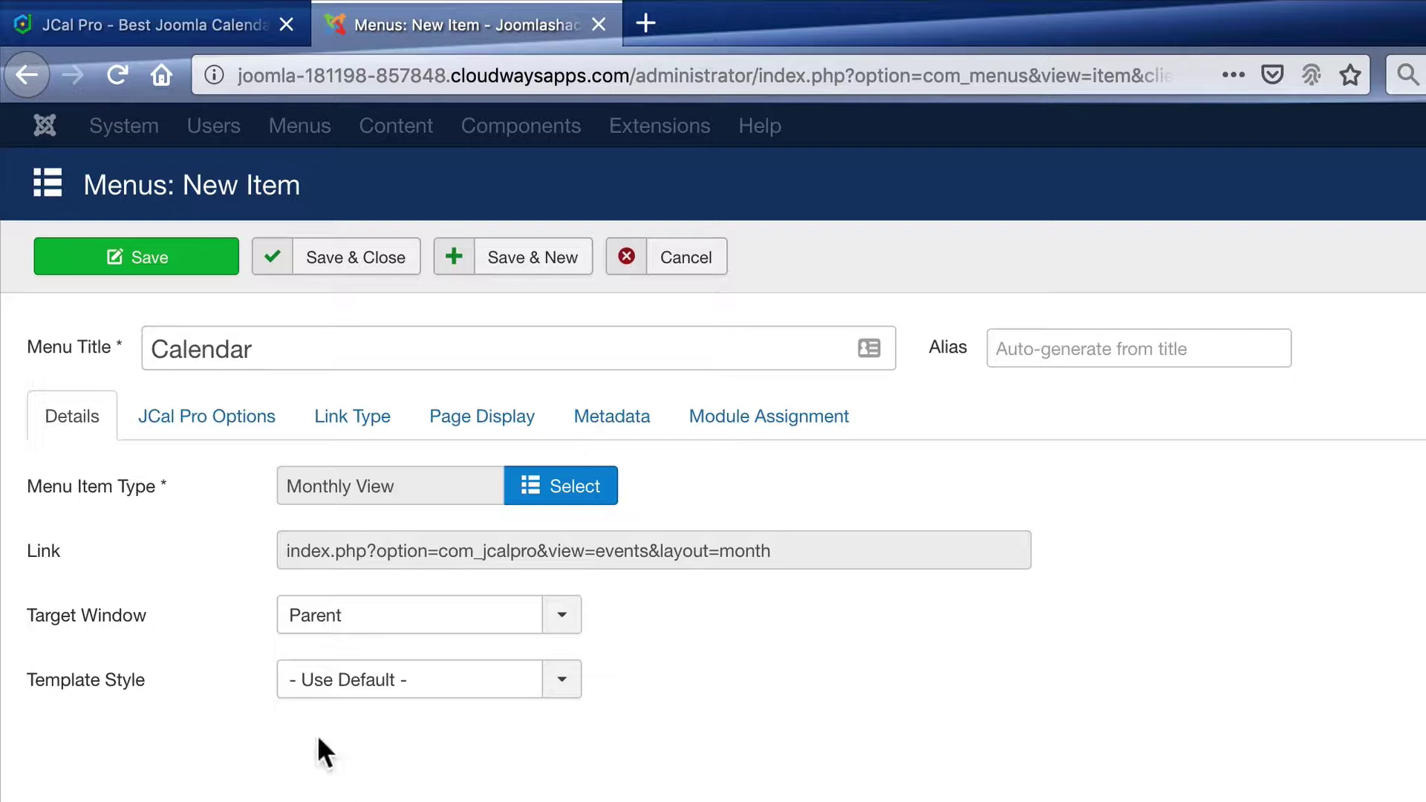
Save the Calendar item and view the empty June 2019 month on the site's Calendar page
left_click(138, 252)
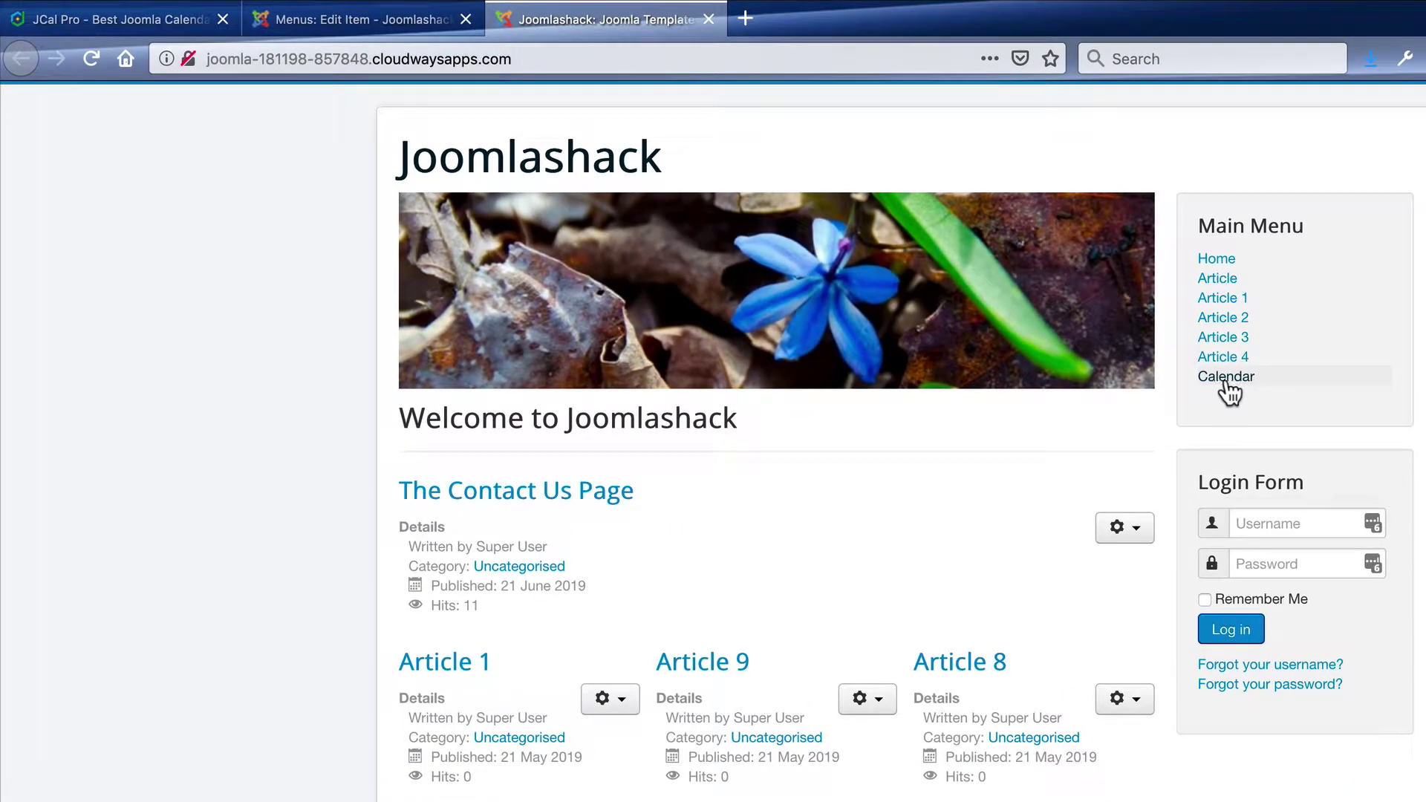
left_click(1222, 380)
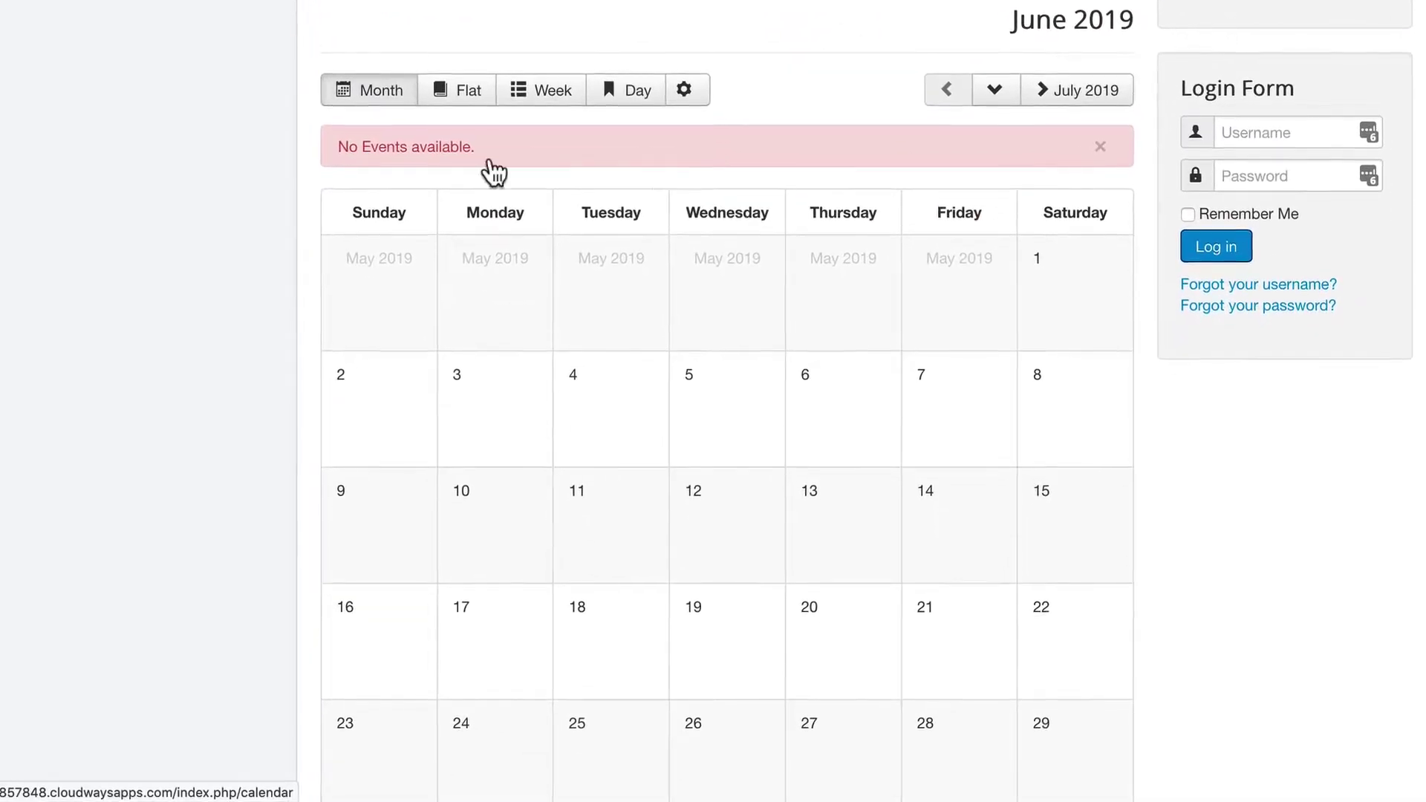
scroll(254, 327, "down", 3)
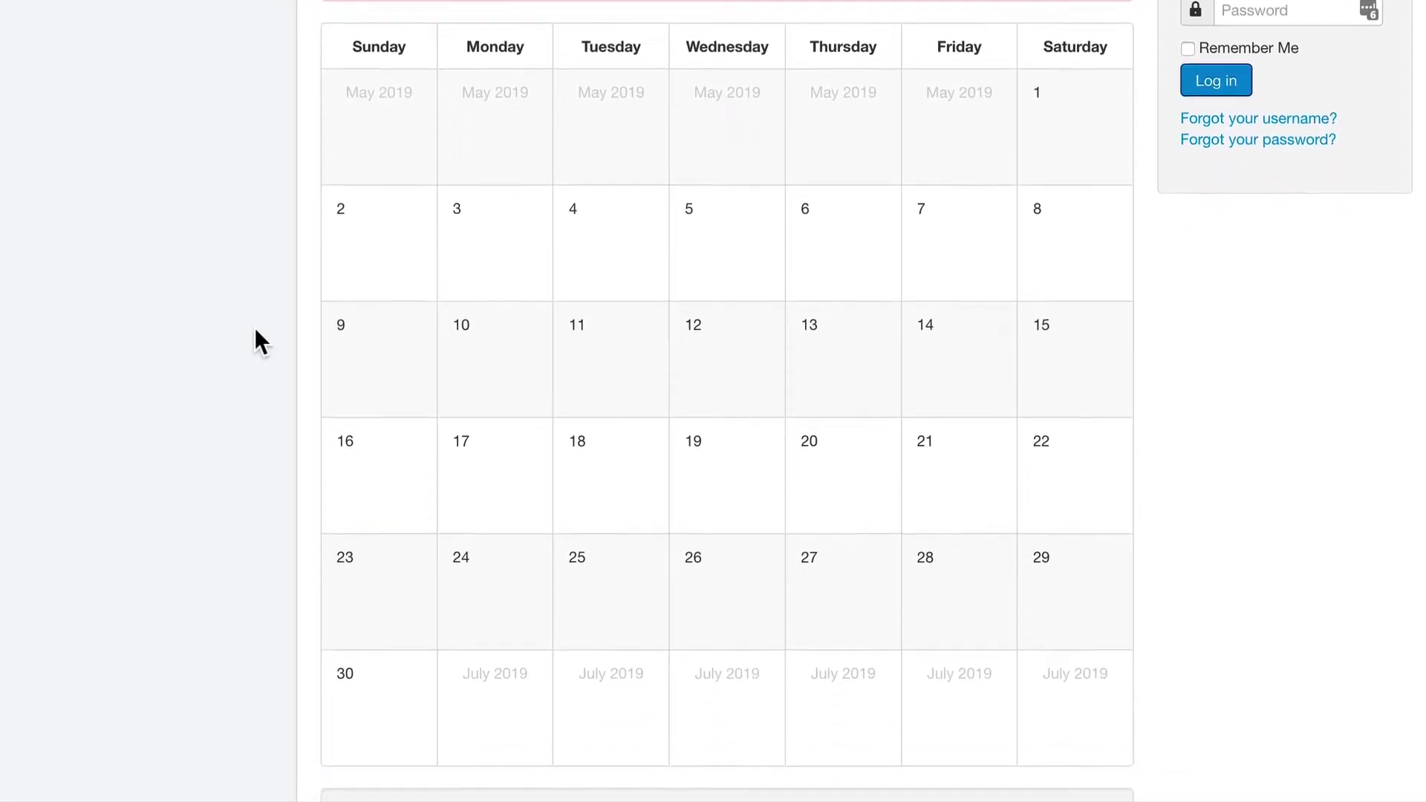
scroll(254, 327, "down", 1)
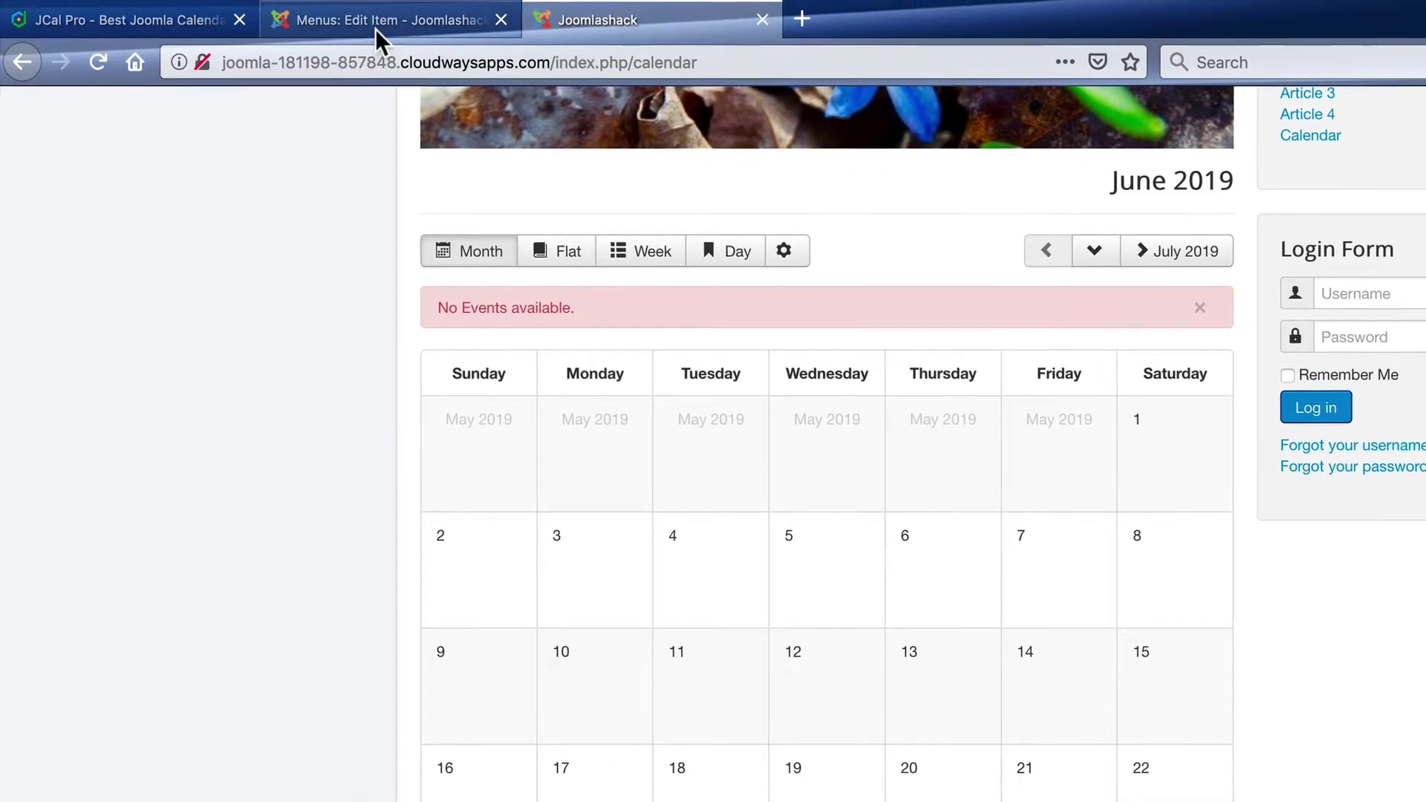
Close the Calendar menu item and start a new event from Components > JCal Pro
left_click(376, 28)
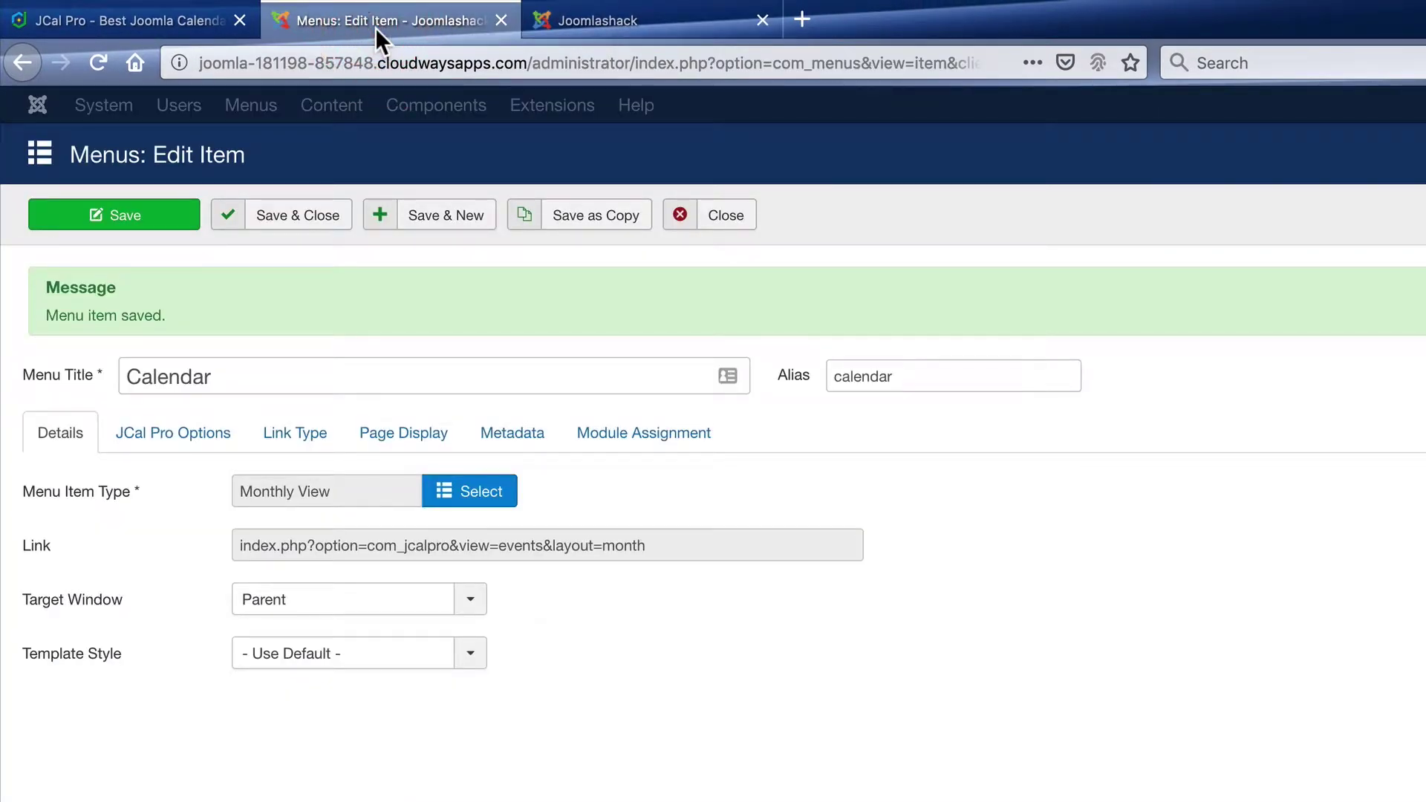
left_click(710, 214)
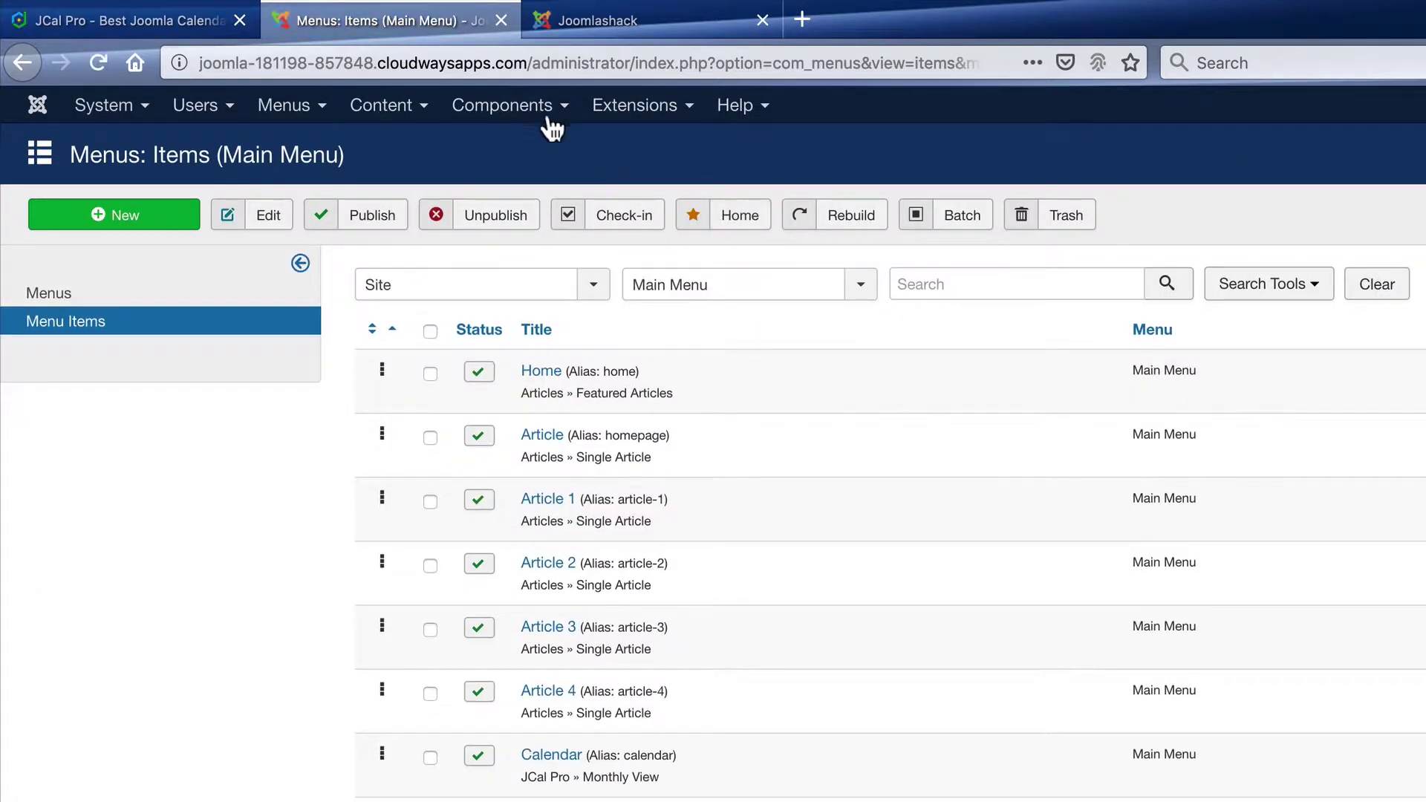
left_click(535, 104)
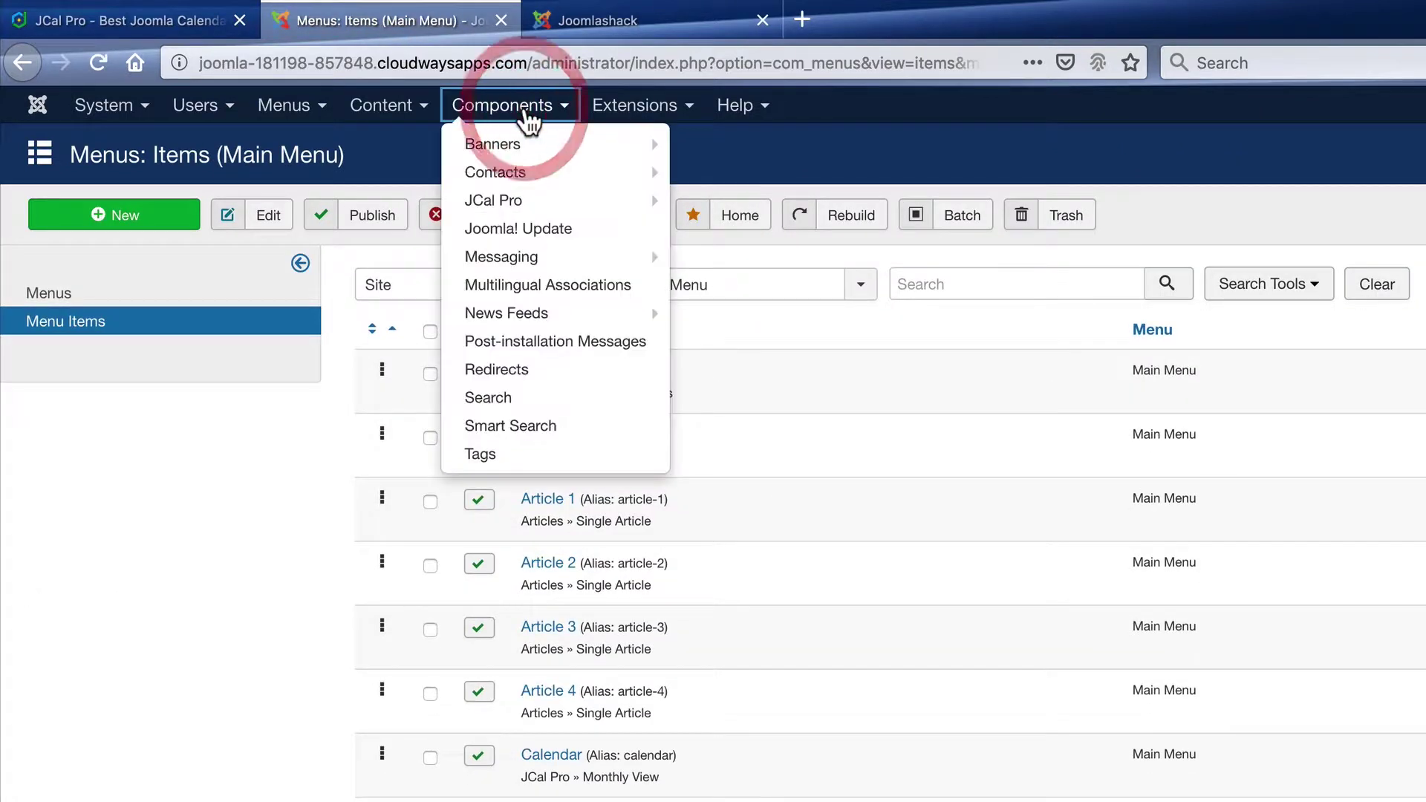
left_click(532, 201)
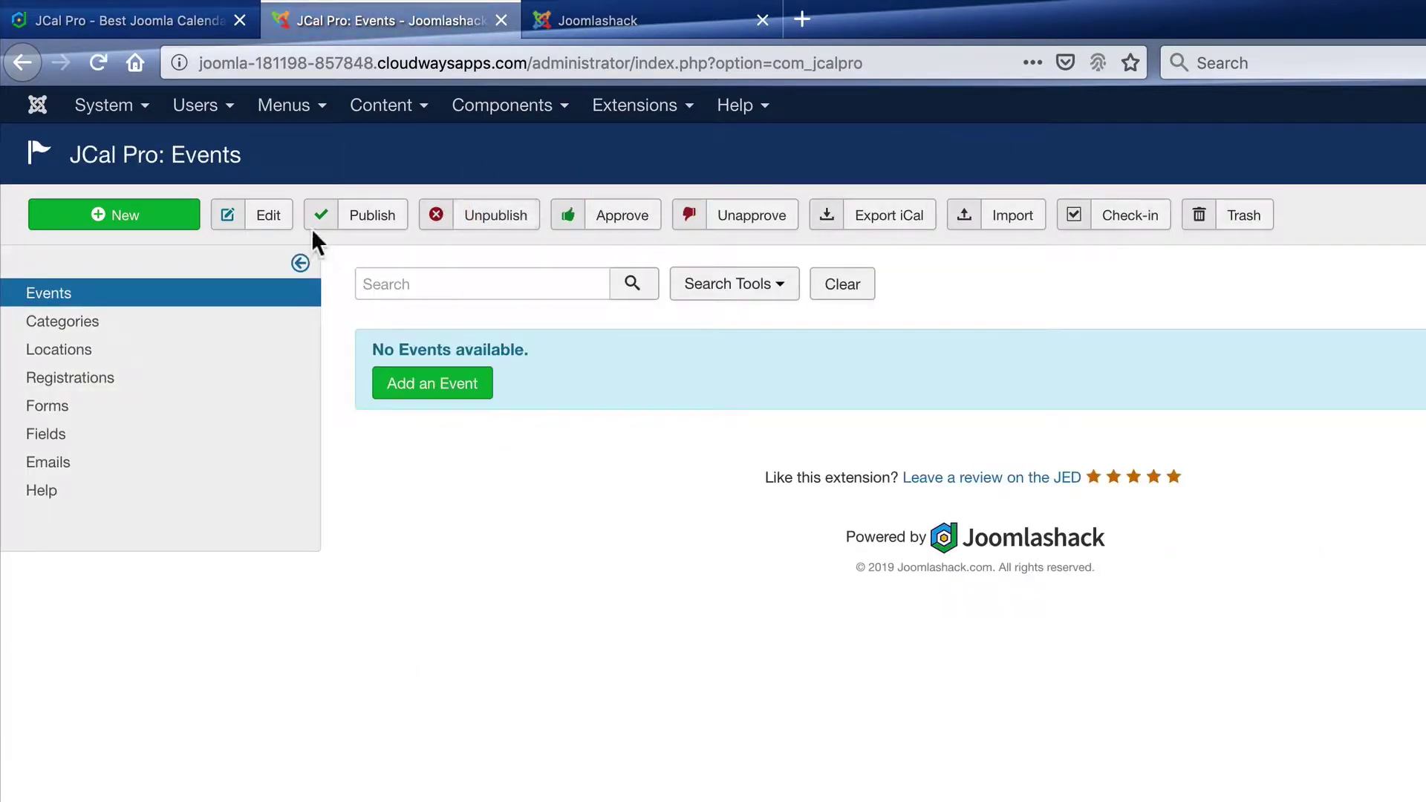
left_click(431, 394)
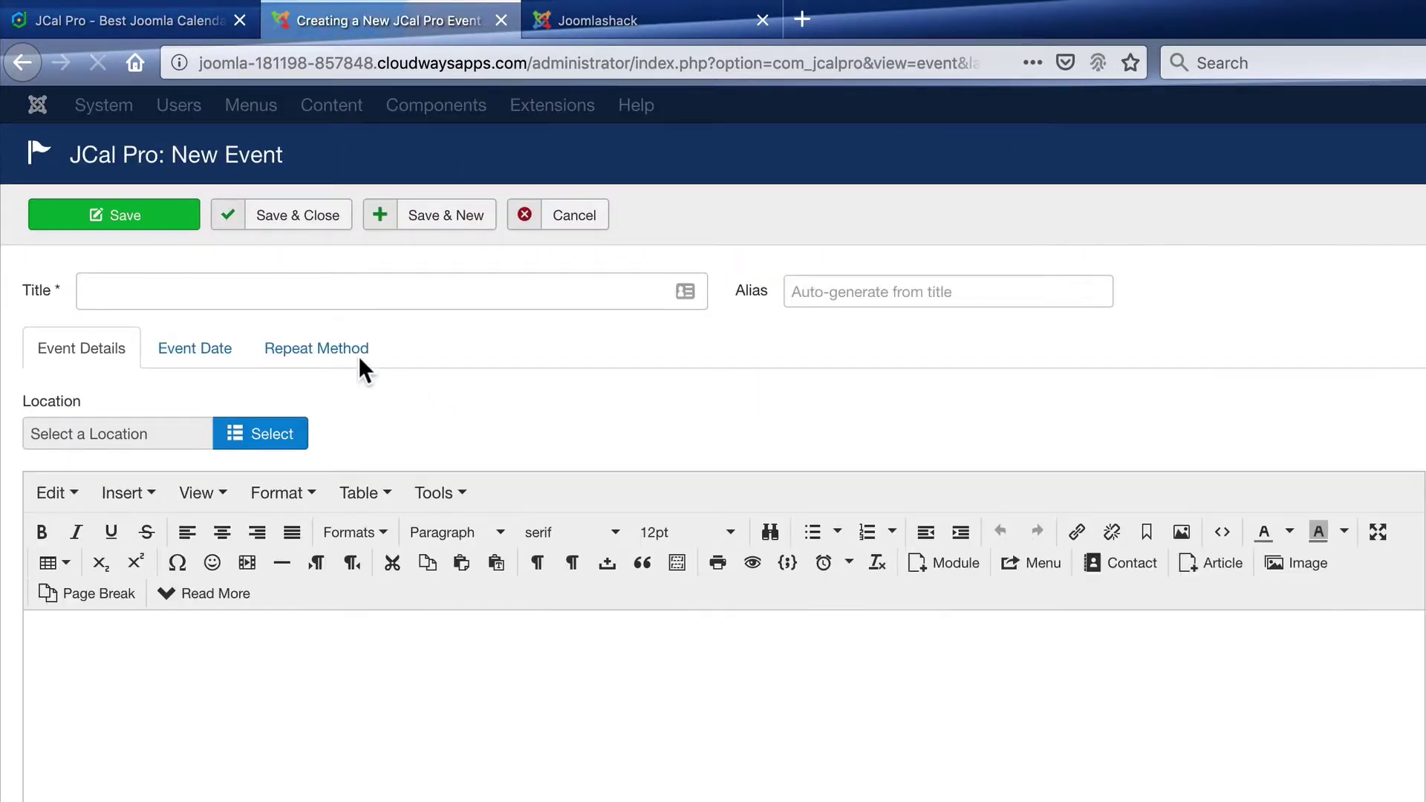
Title the event 'My First JCal Pro Event' with description 'This is the event description.'
left_click(272, 294)
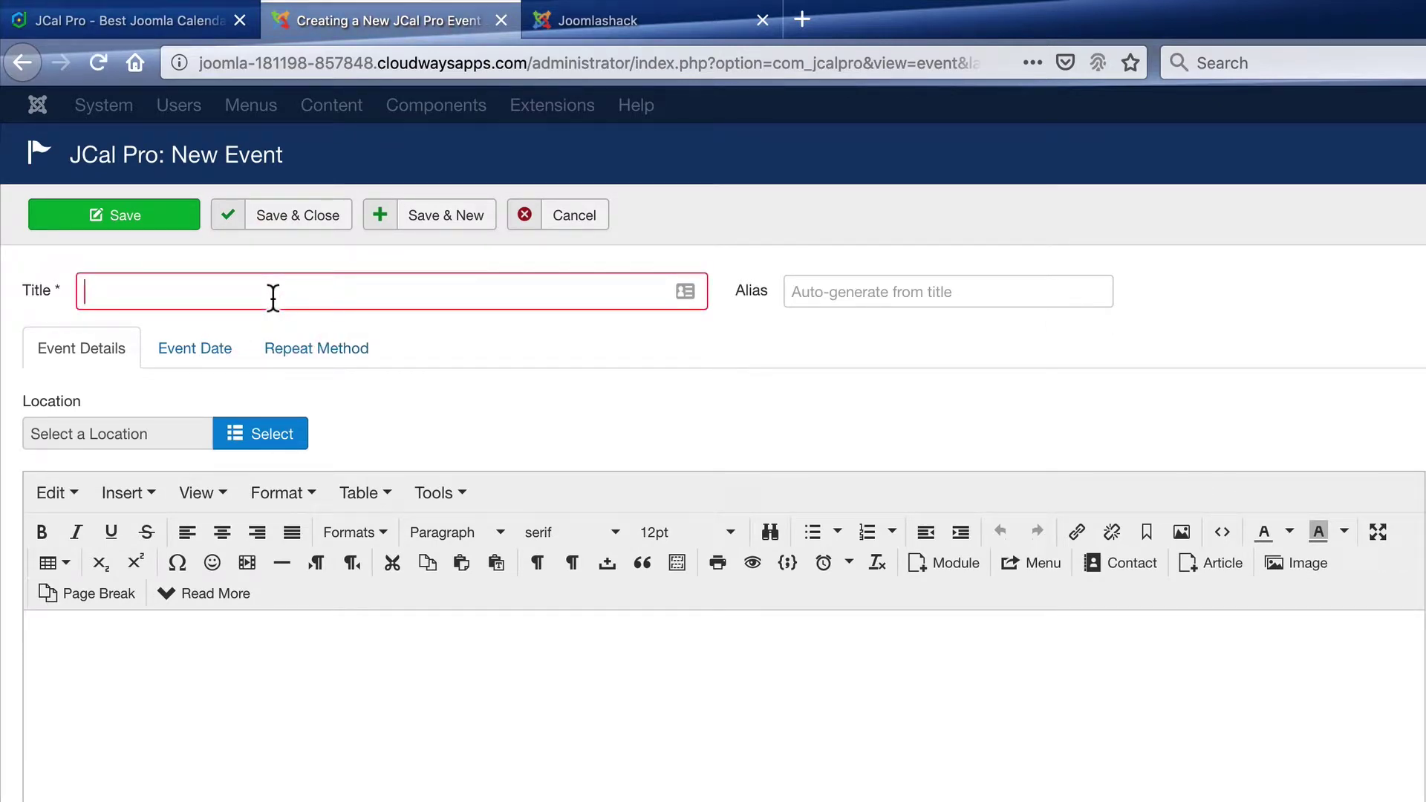
type("My F")
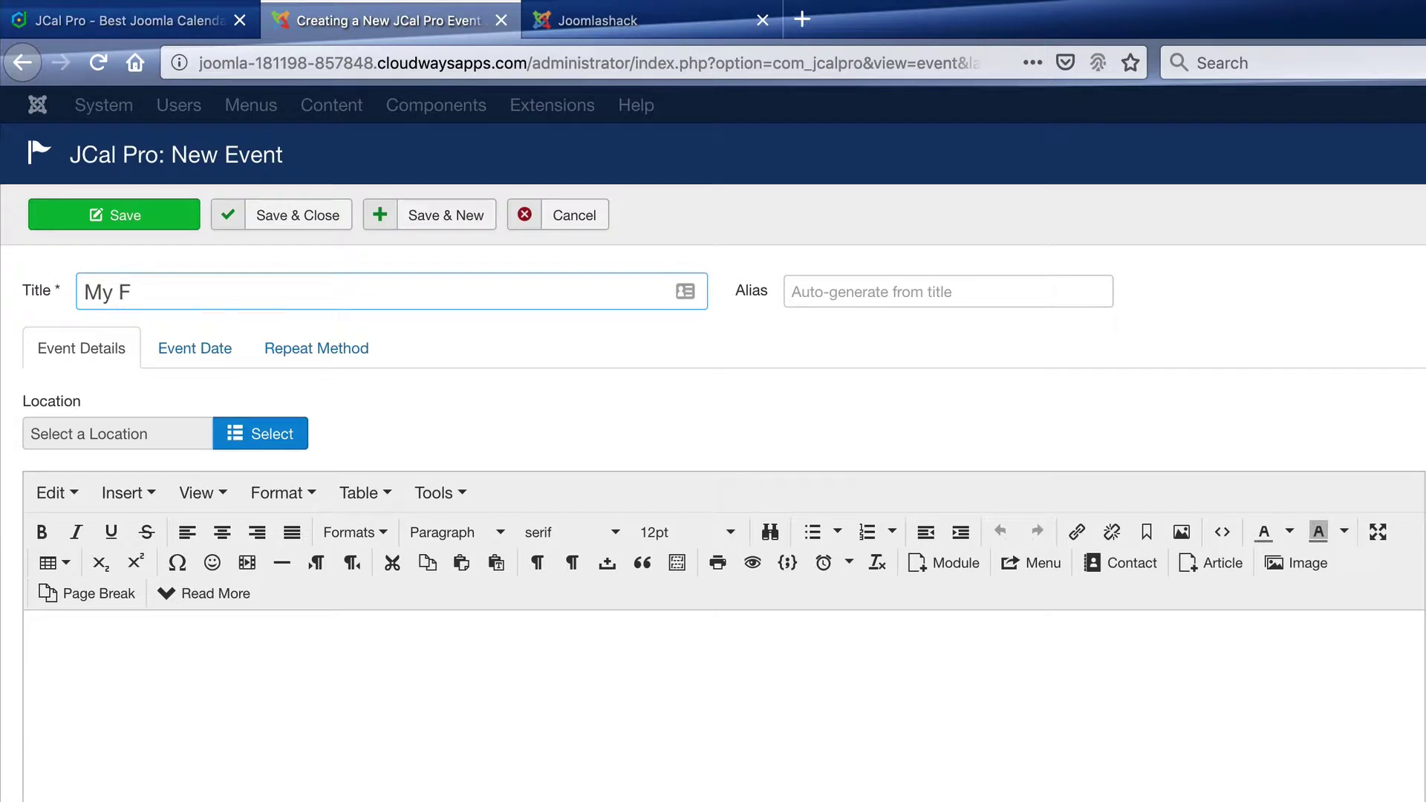
type("irst JCal Pro ")
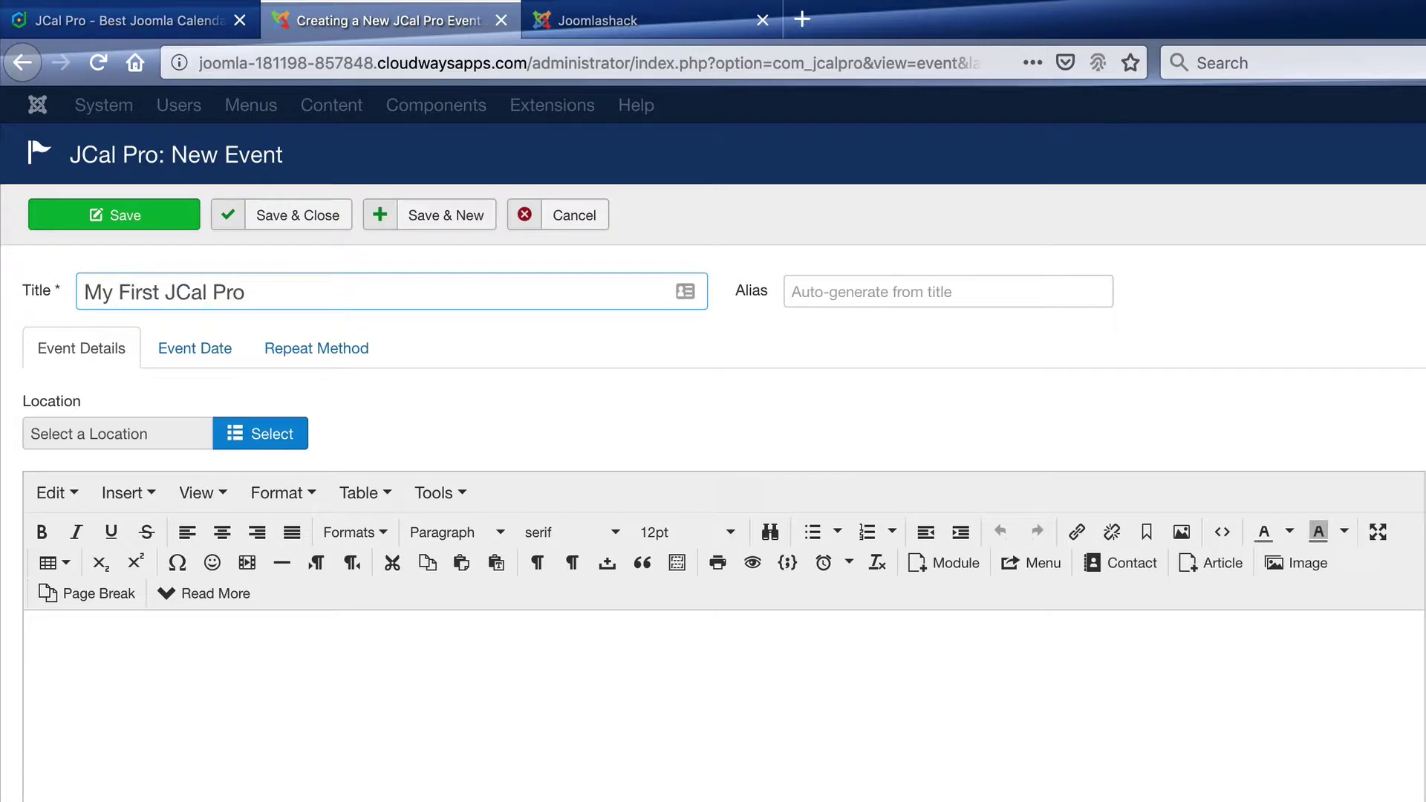
type("Event")
left_click(274, 694)
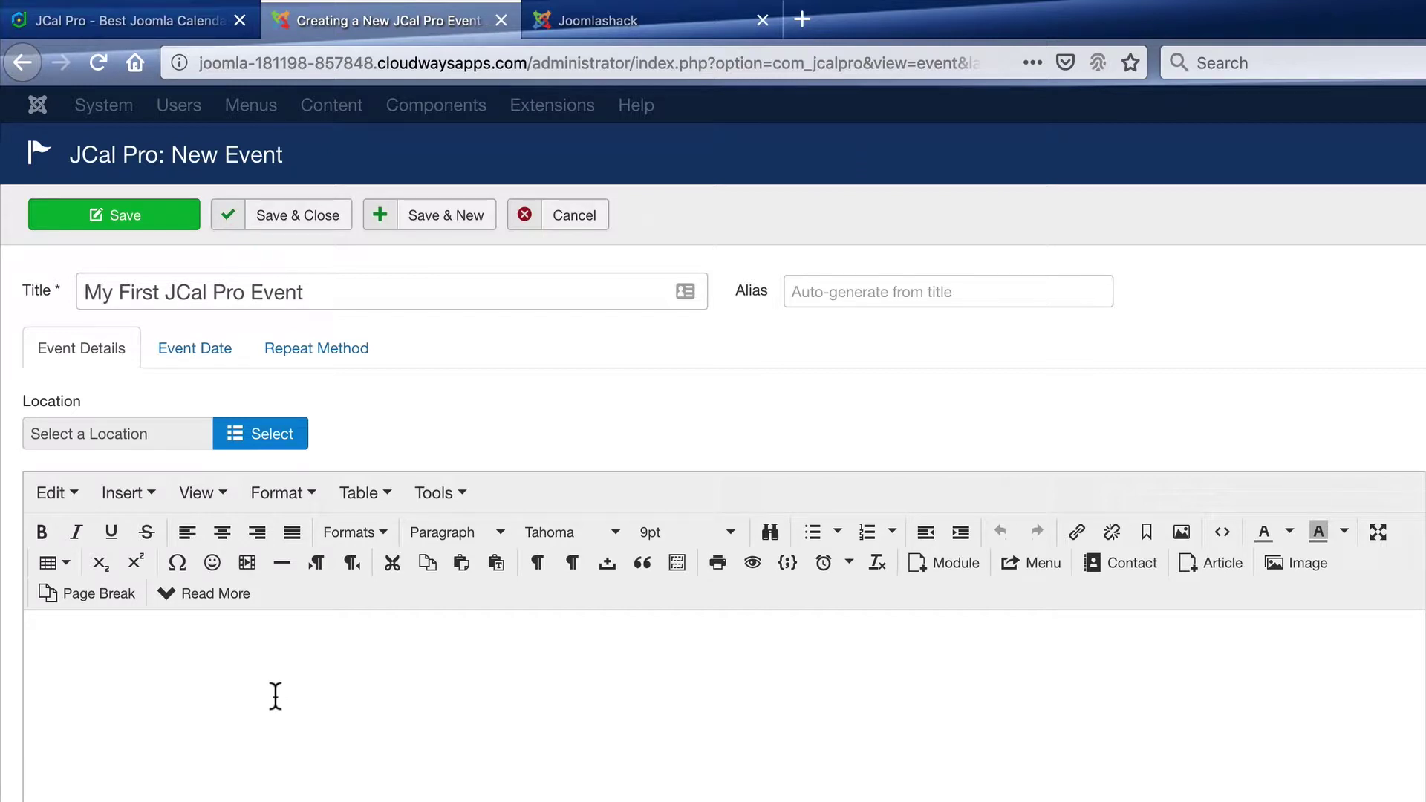
type("This is the event description")
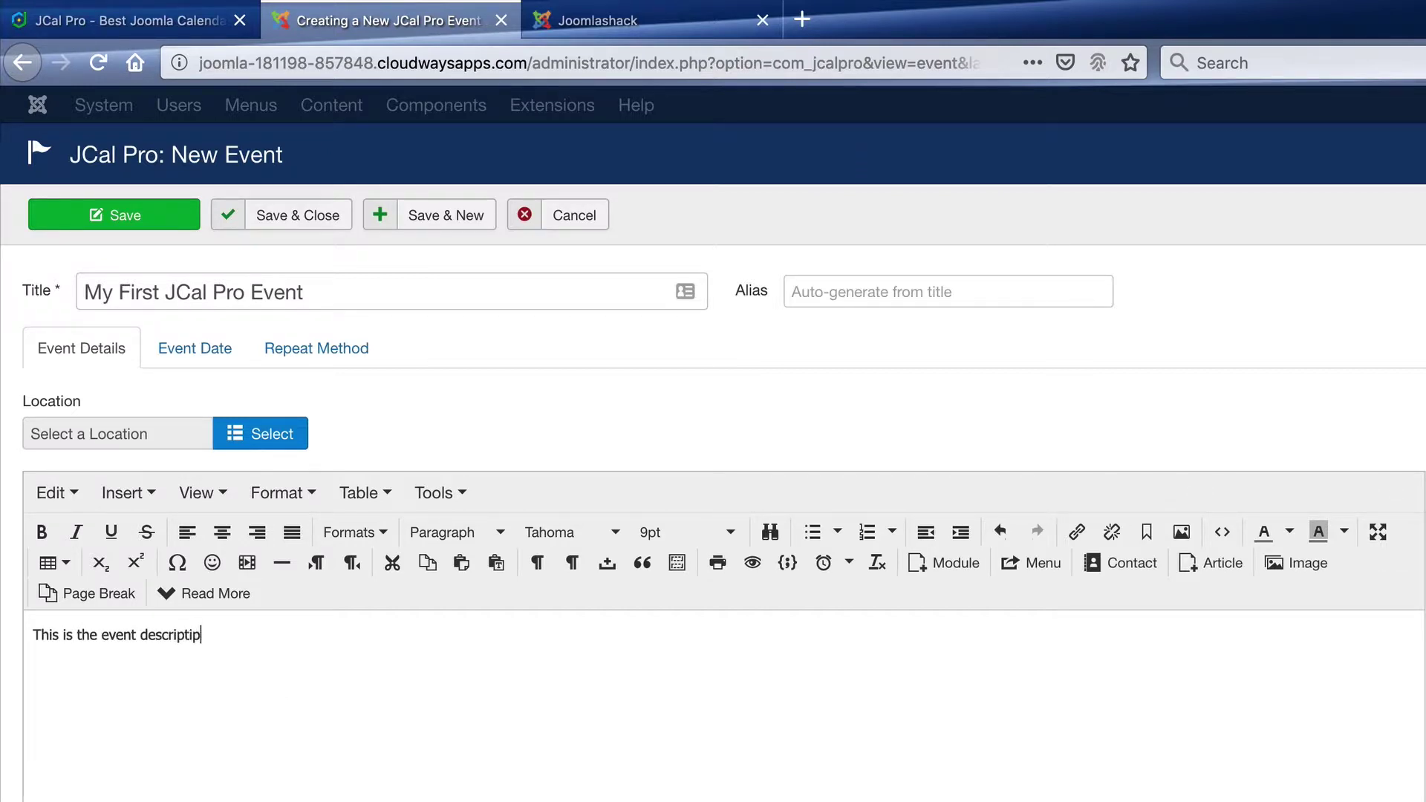
type(".")
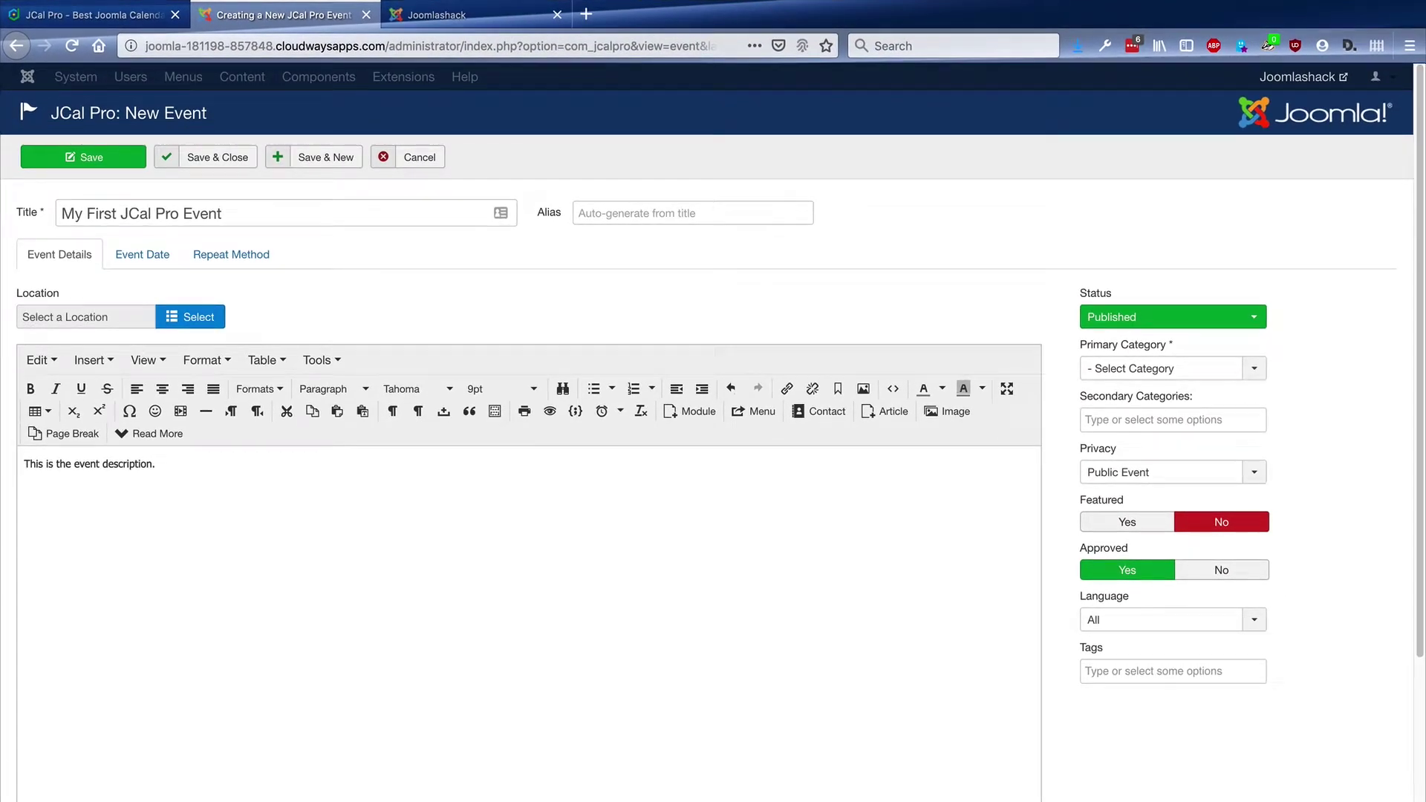
File the event under Uncategorized and set its start date to June 28, 2019
left_click(1112, 372)
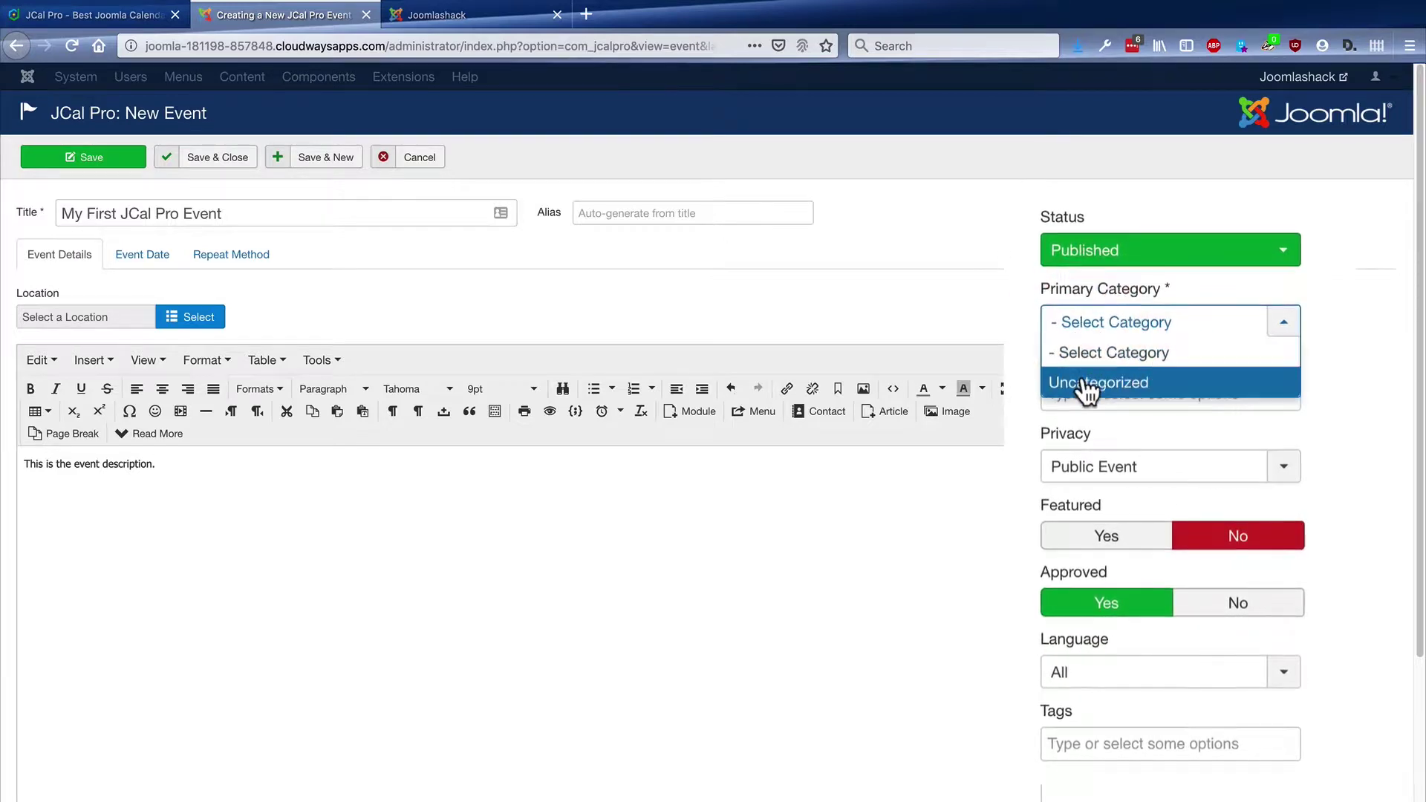
left_click(1110, 408)
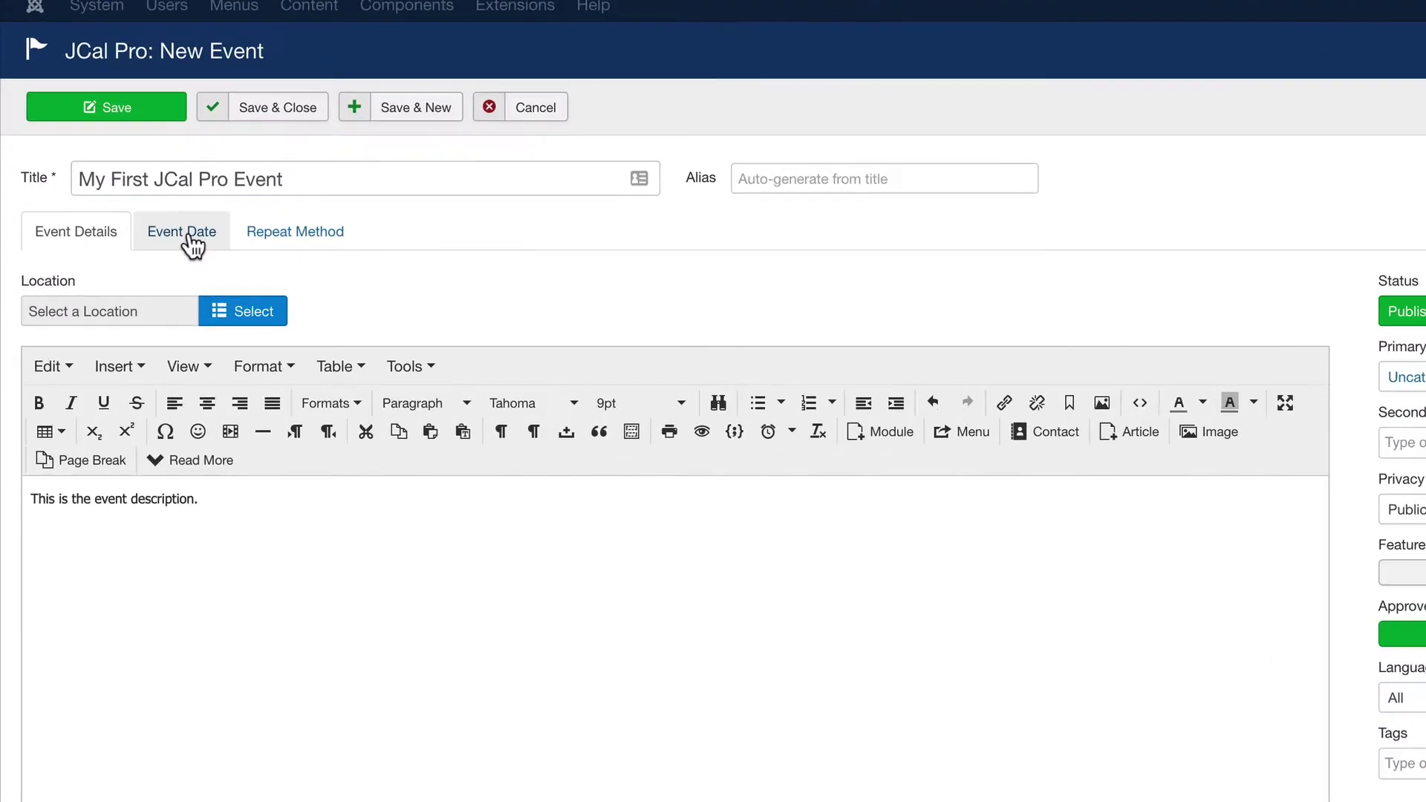
left_click(188, 233)
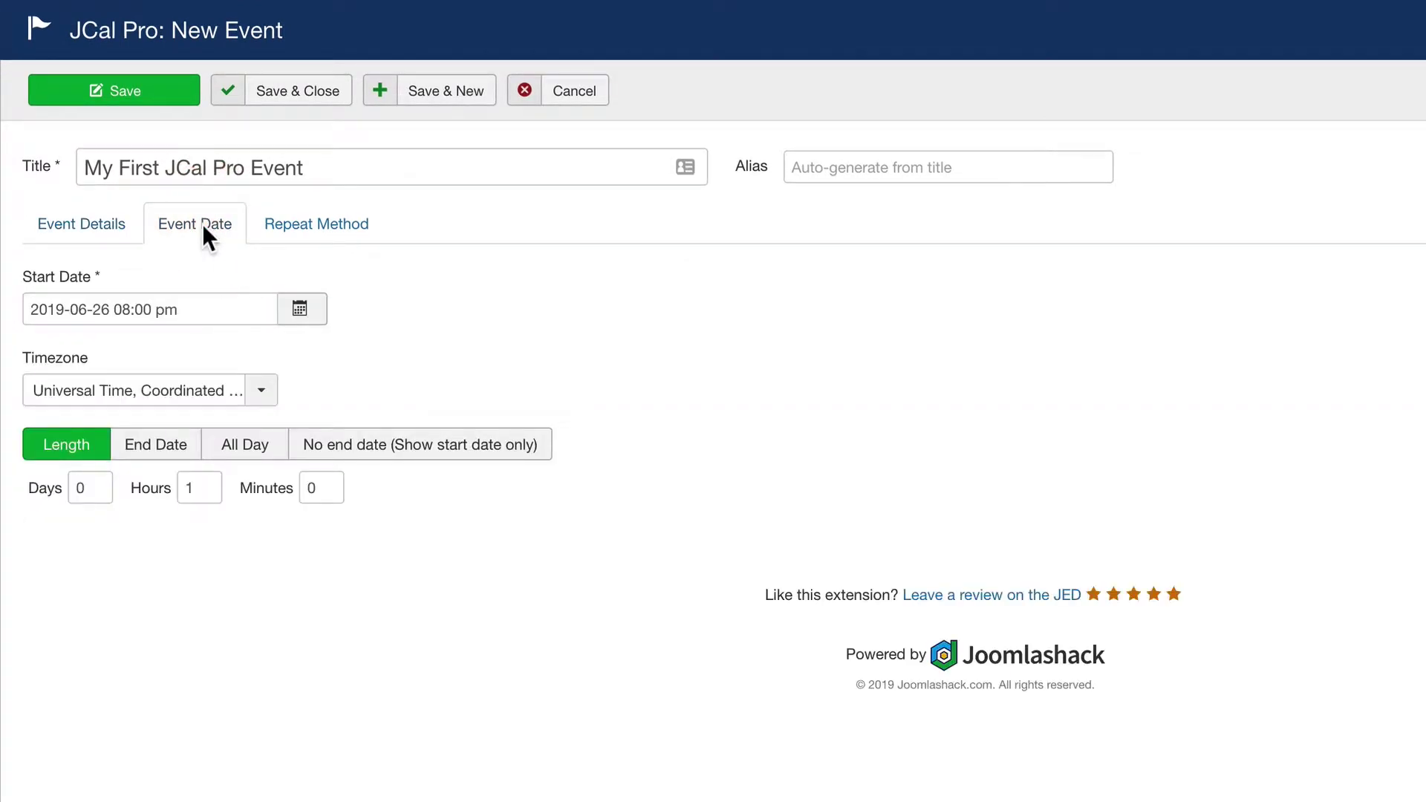
left_click(300, 310)
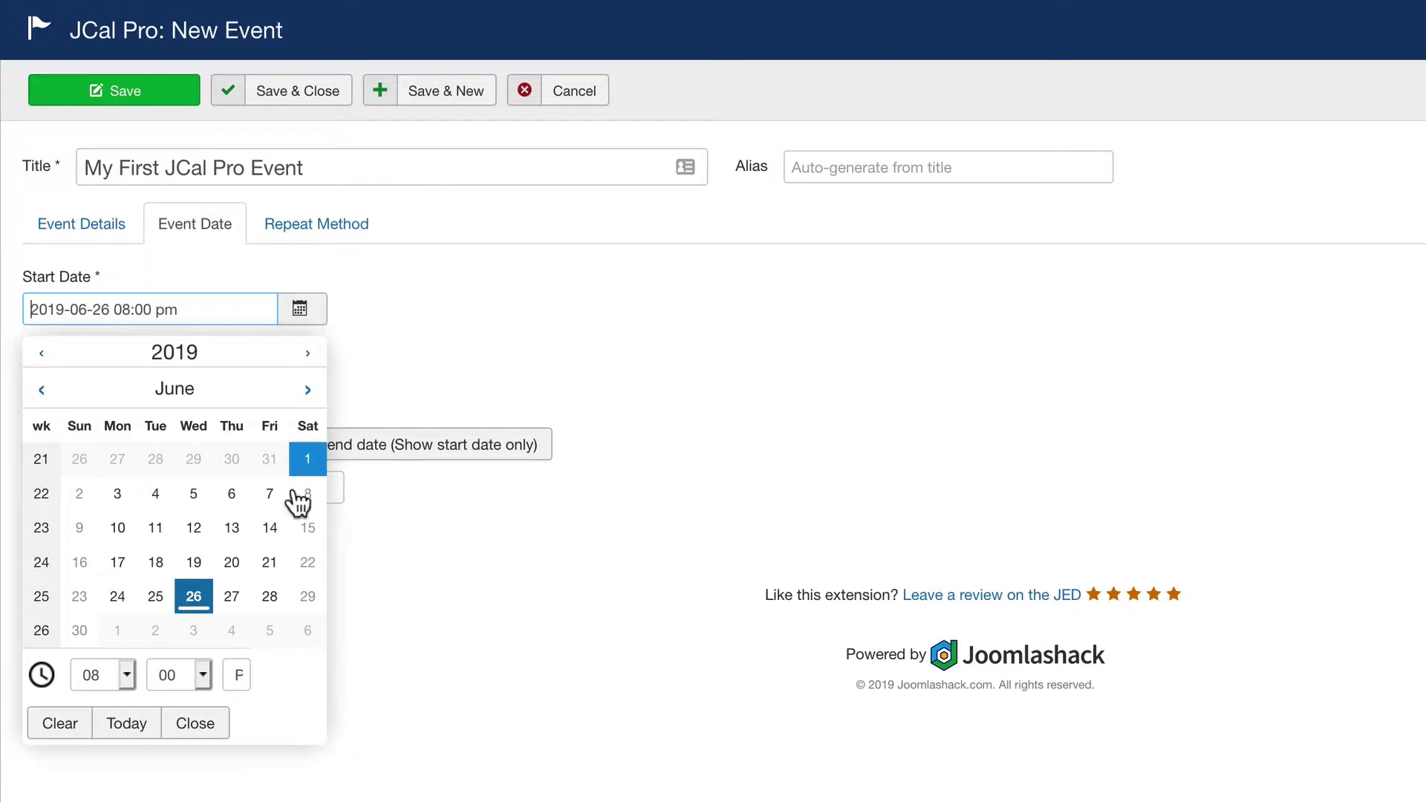
left_click(269, 595)
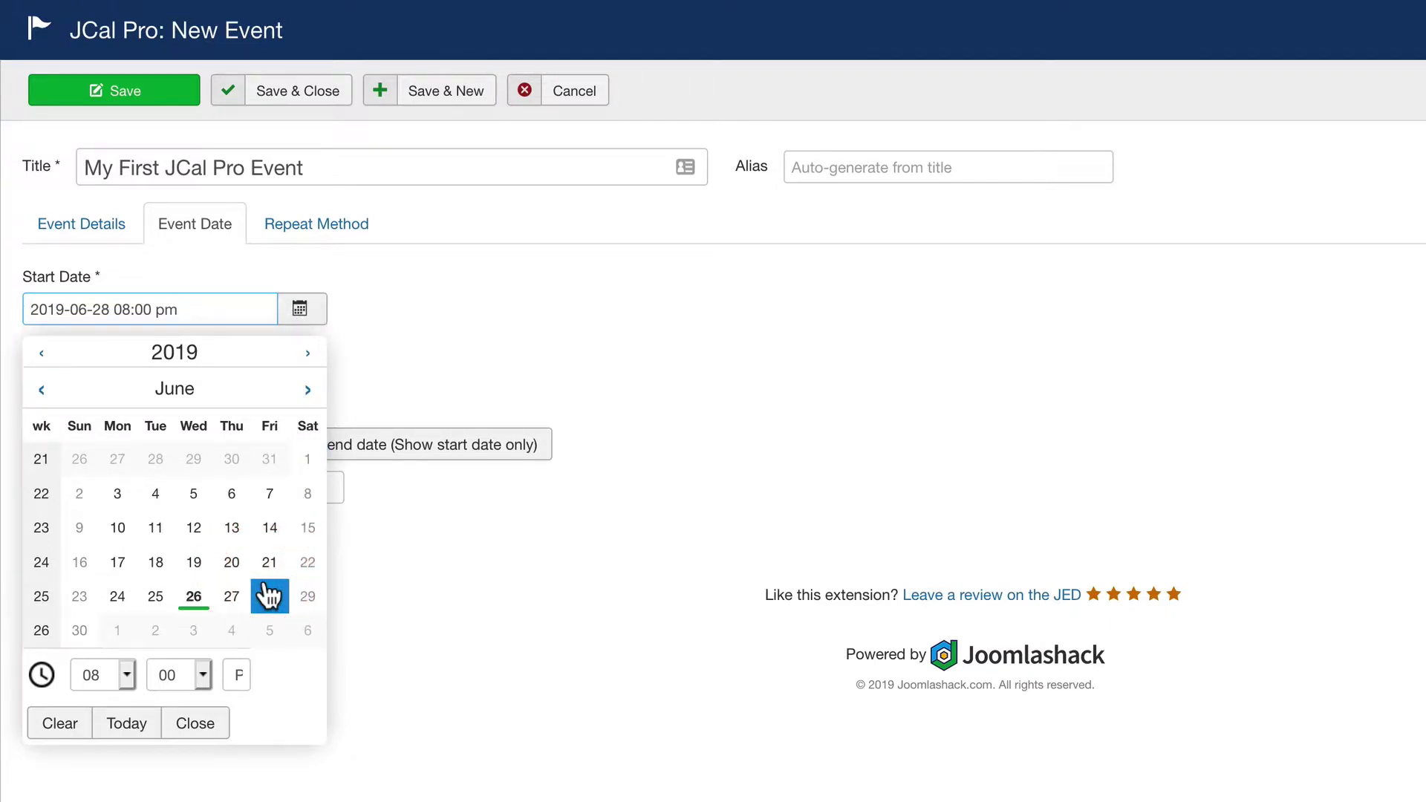
left_click(475, 624)
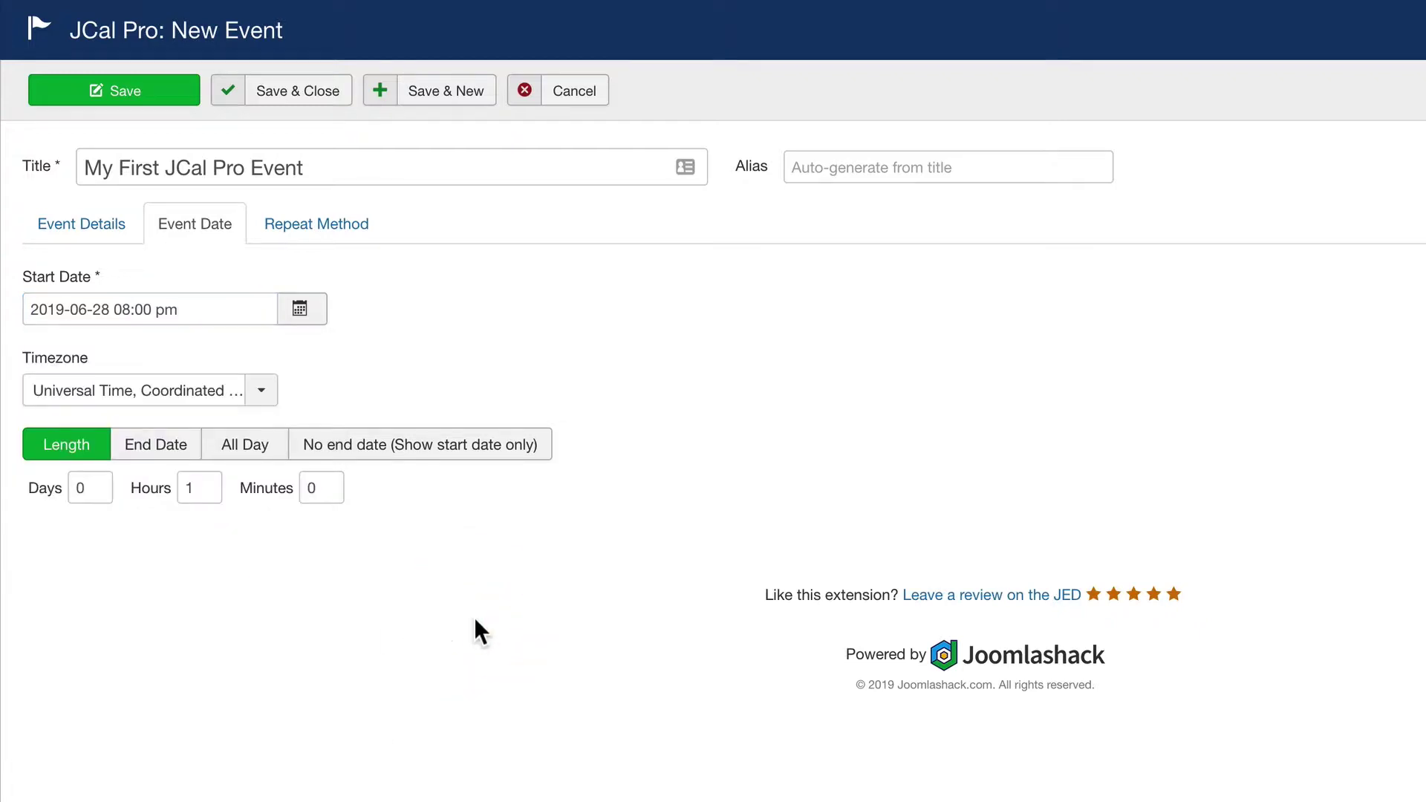
Confirm the event is set to not repeat, then save it
left_click(329, 229)
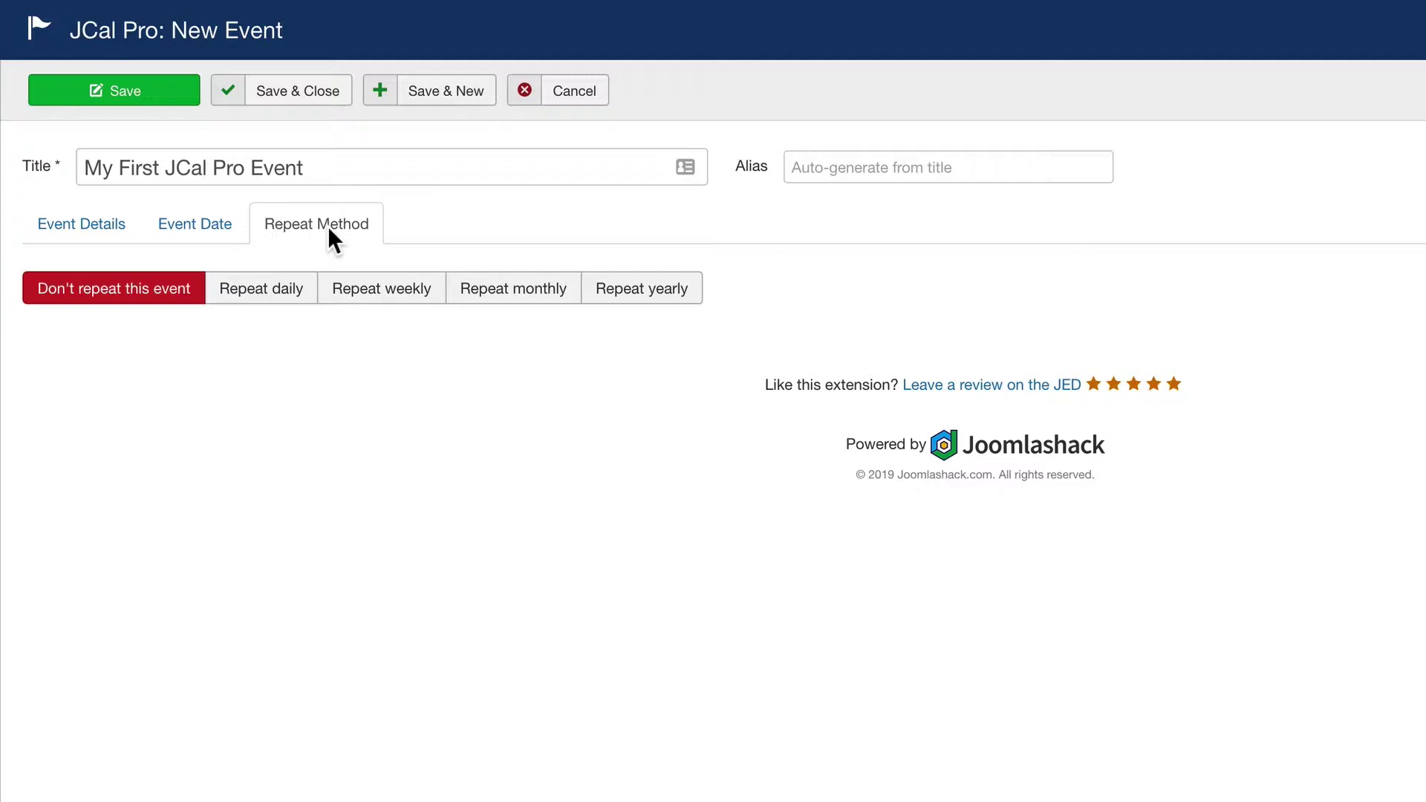
left_click(214, 227)
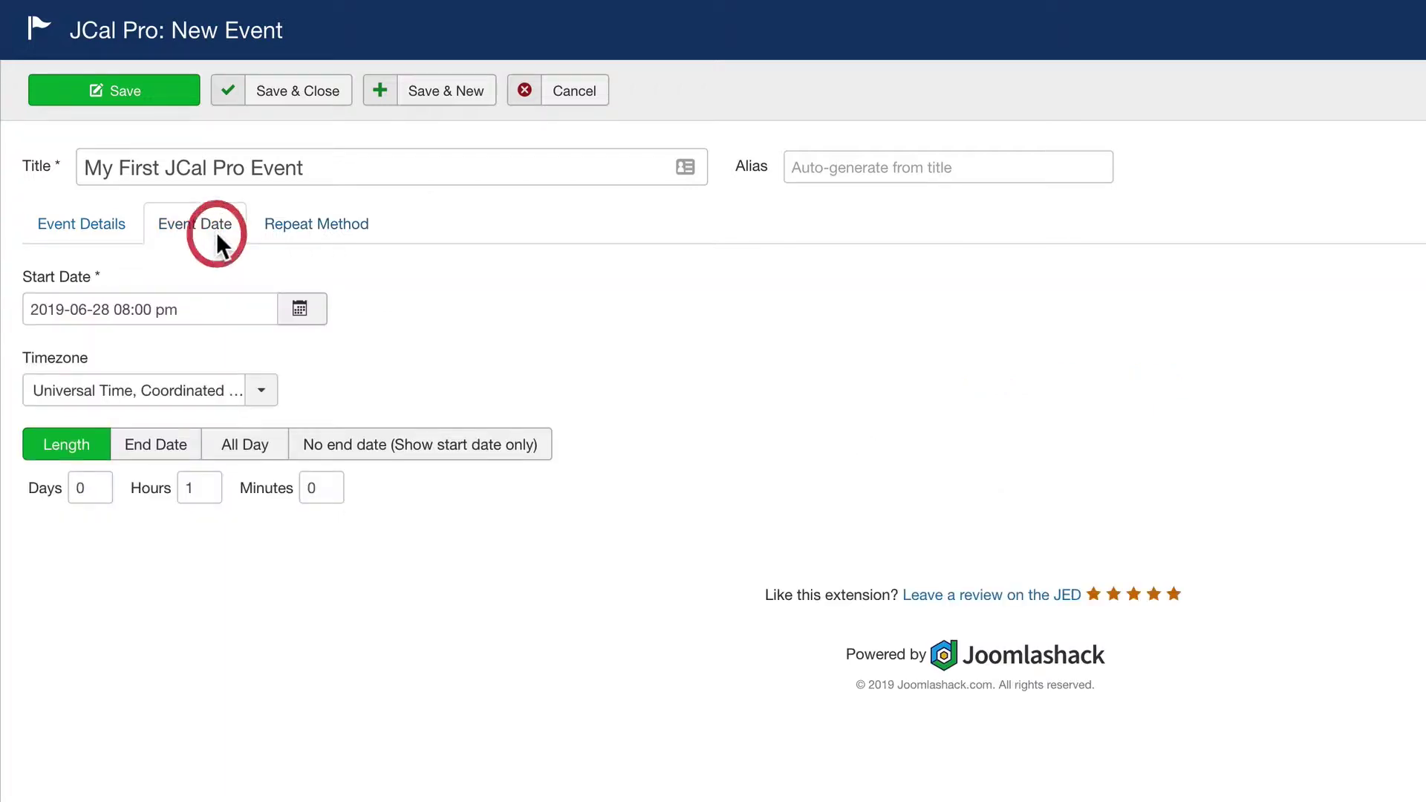
left_click(148, 95)
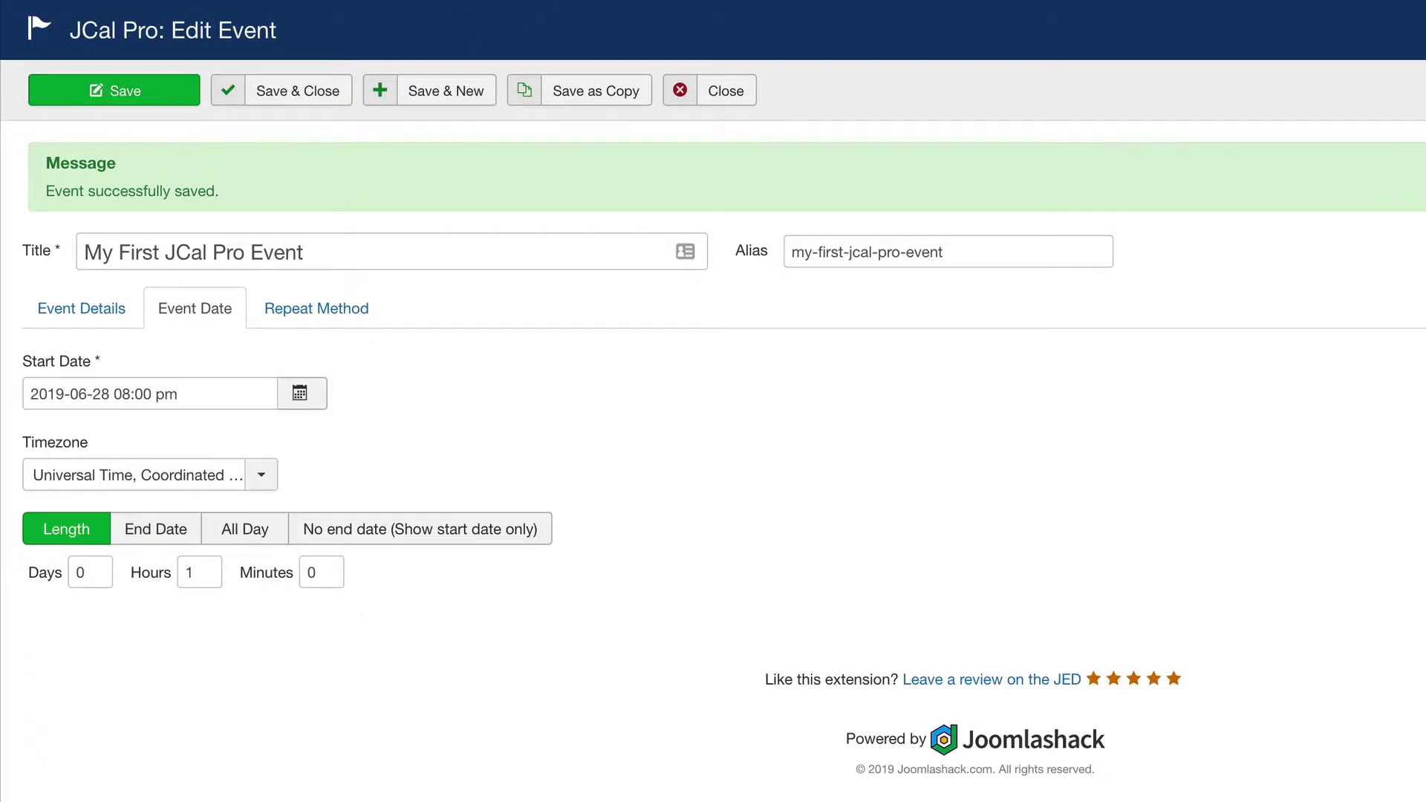
Reload the site's June 2019 calendar and open My First JCal Pro Event on June 28
left_click(444, 18)
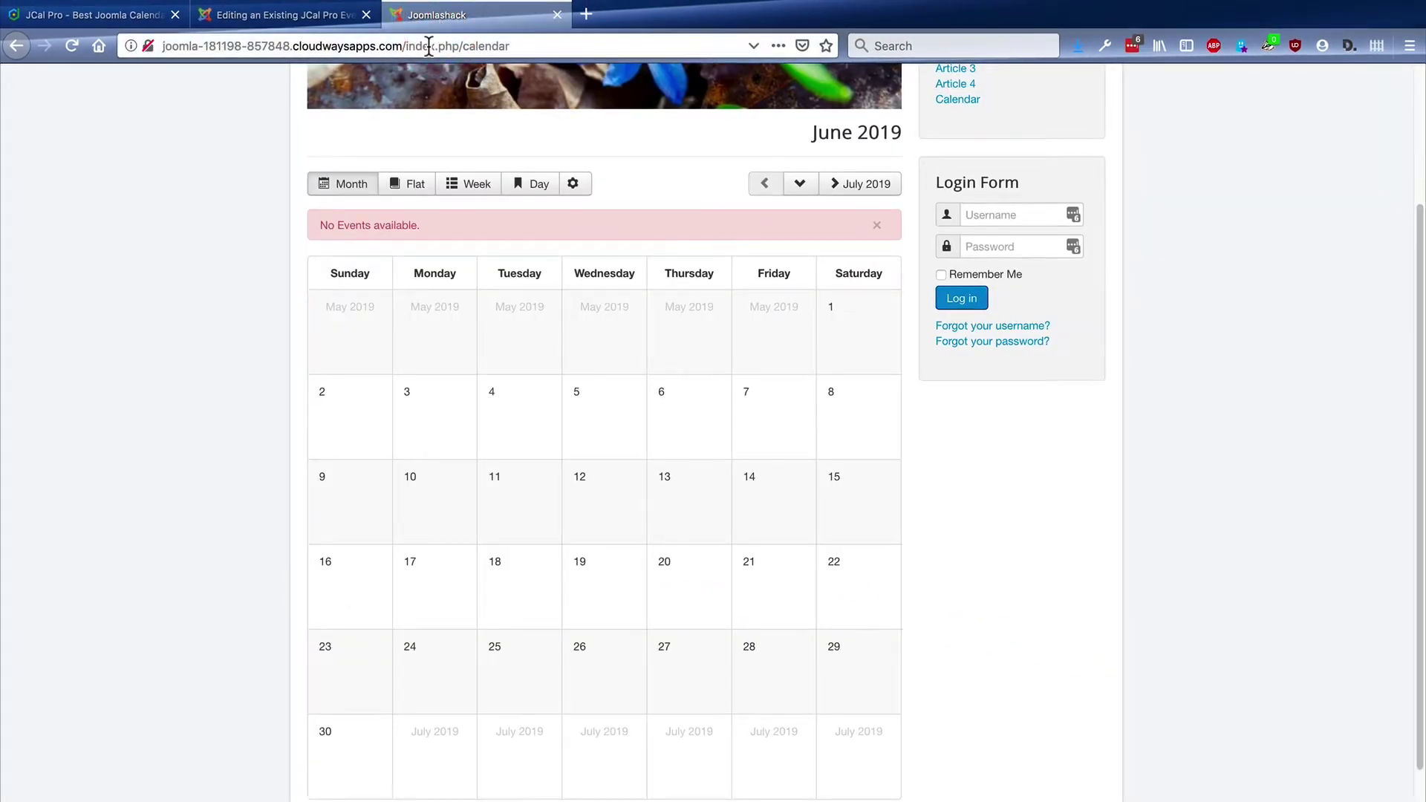
left_click(428, 46)
key("Return")
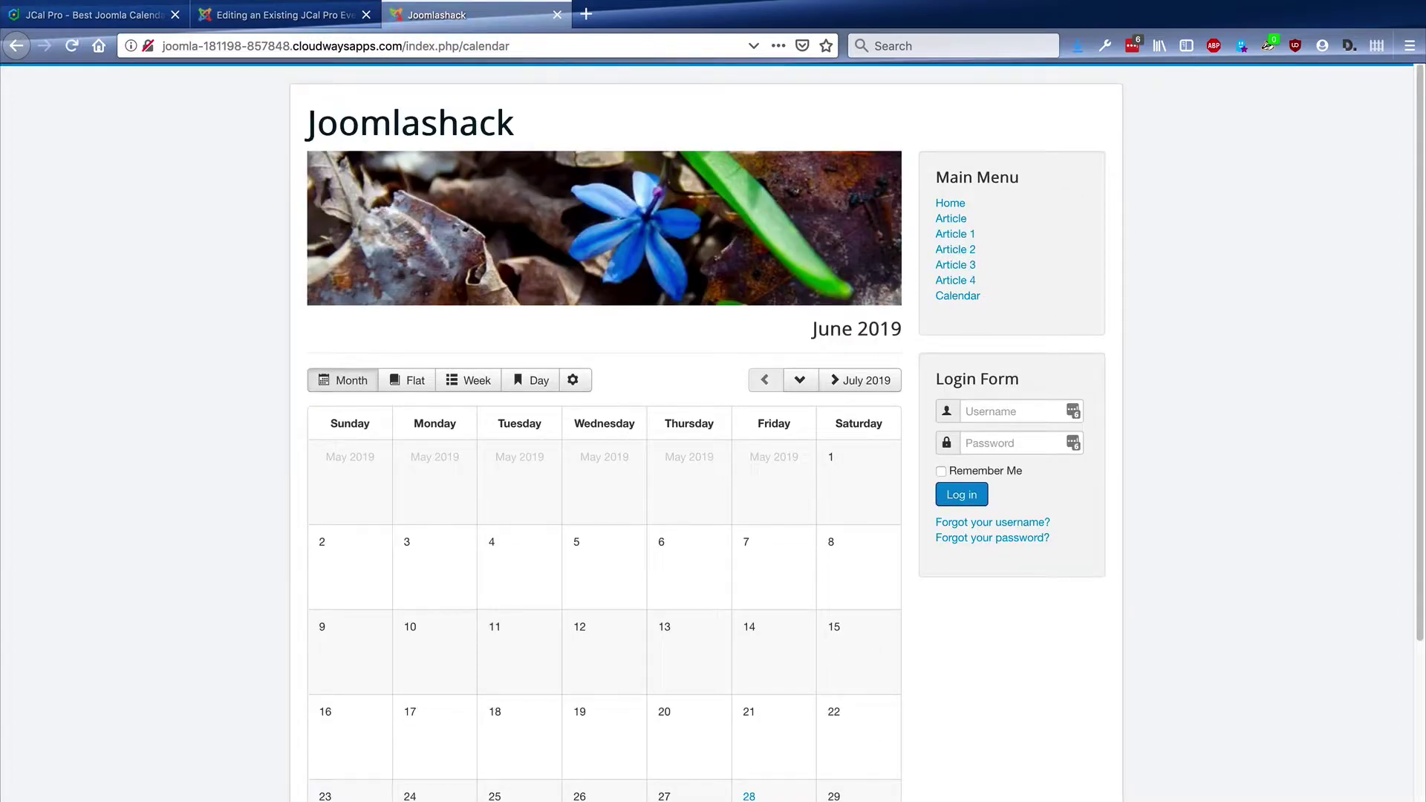
scroll(232, 382, "down", 2)
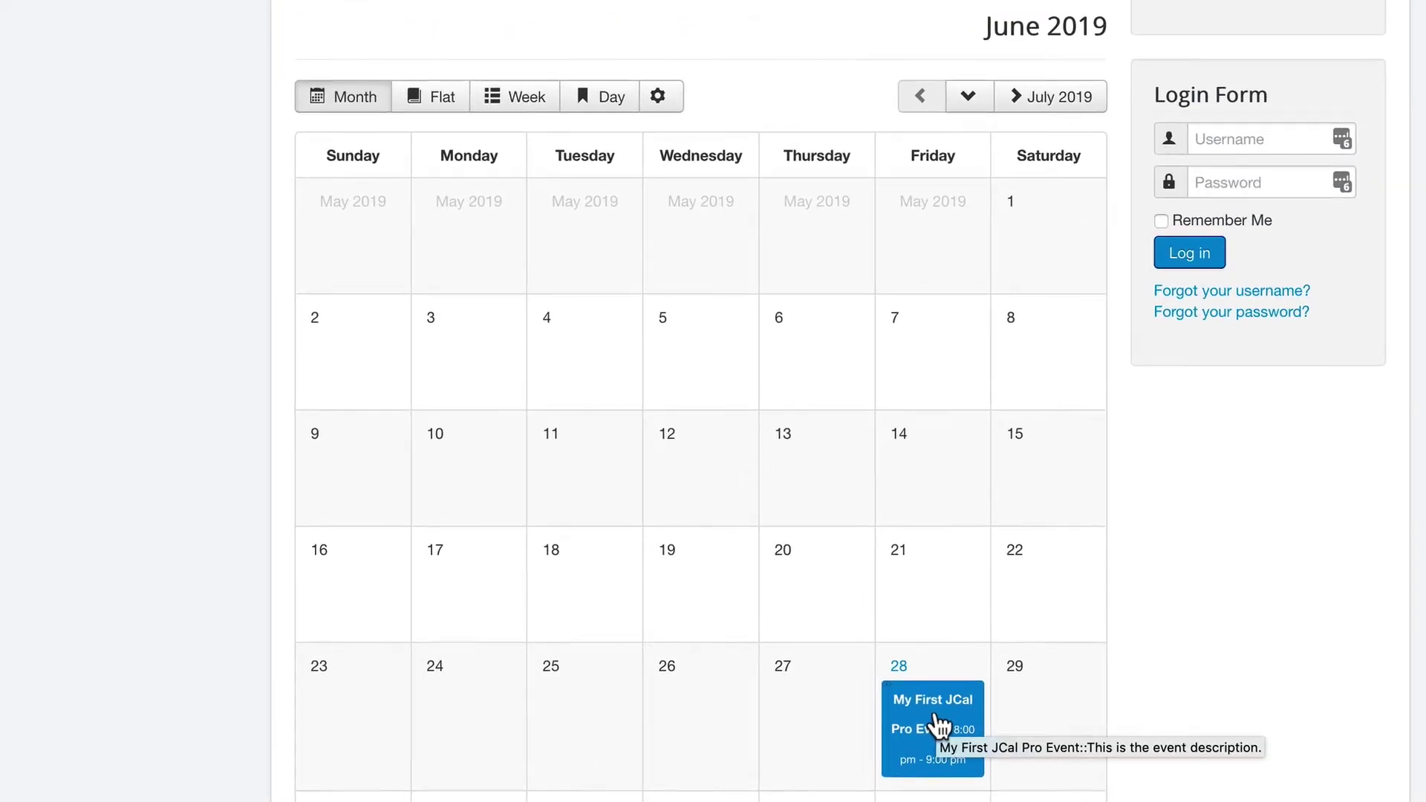
left_click(938, 719)
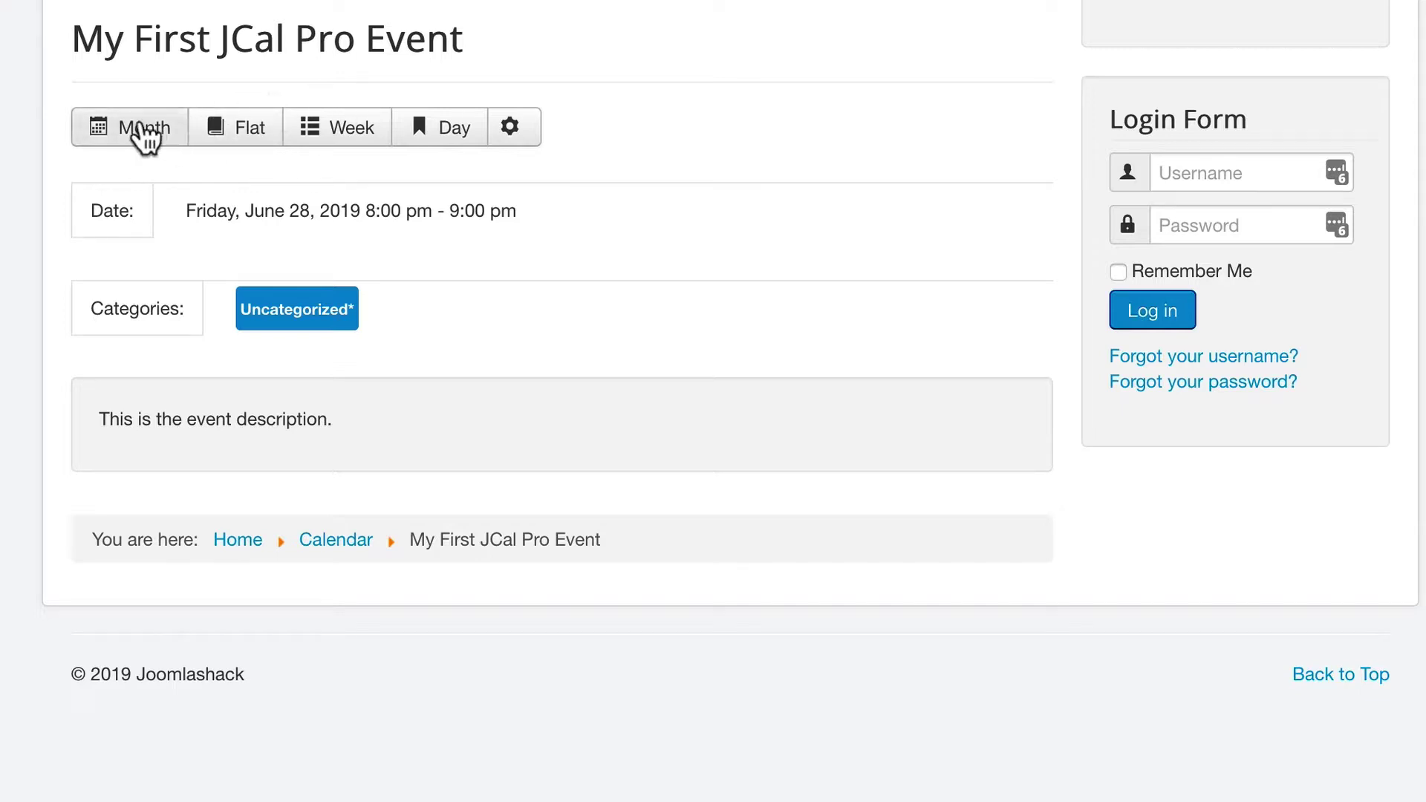
Cycle the calendar through Month, Flat and Week views, ending on the June 26, 2019 day view
left_click(141, 127)
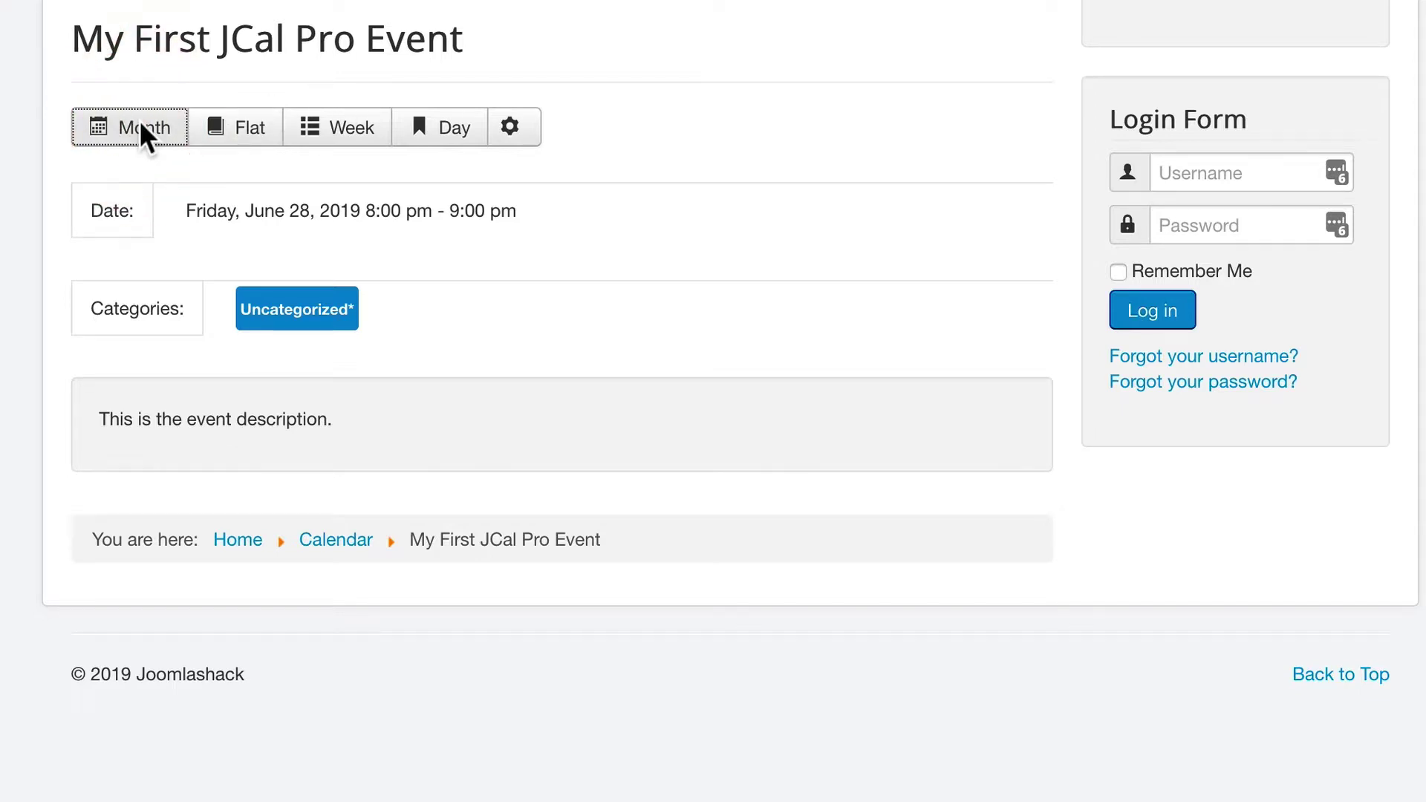
scroll(1, 268, "down", 5)
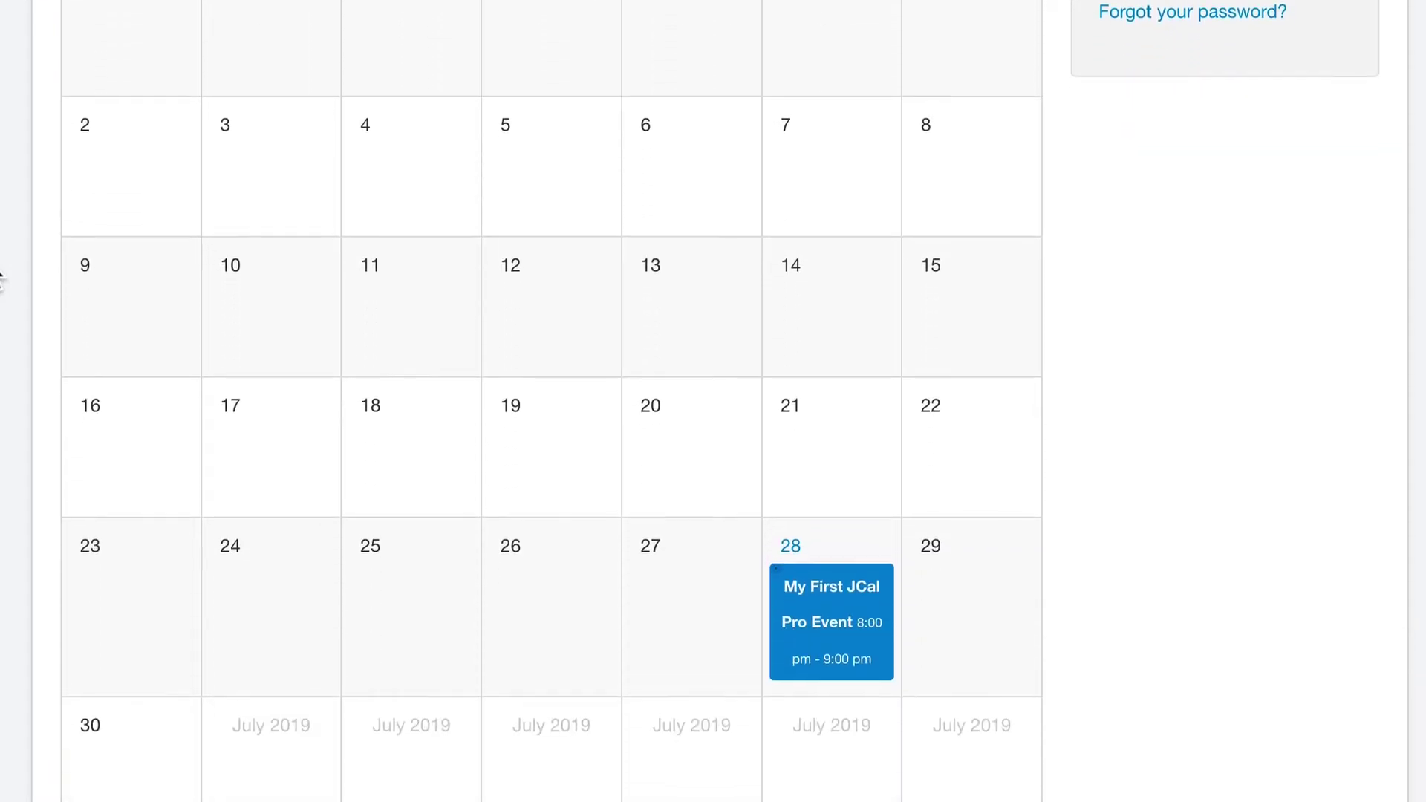
left_click(443, 66)
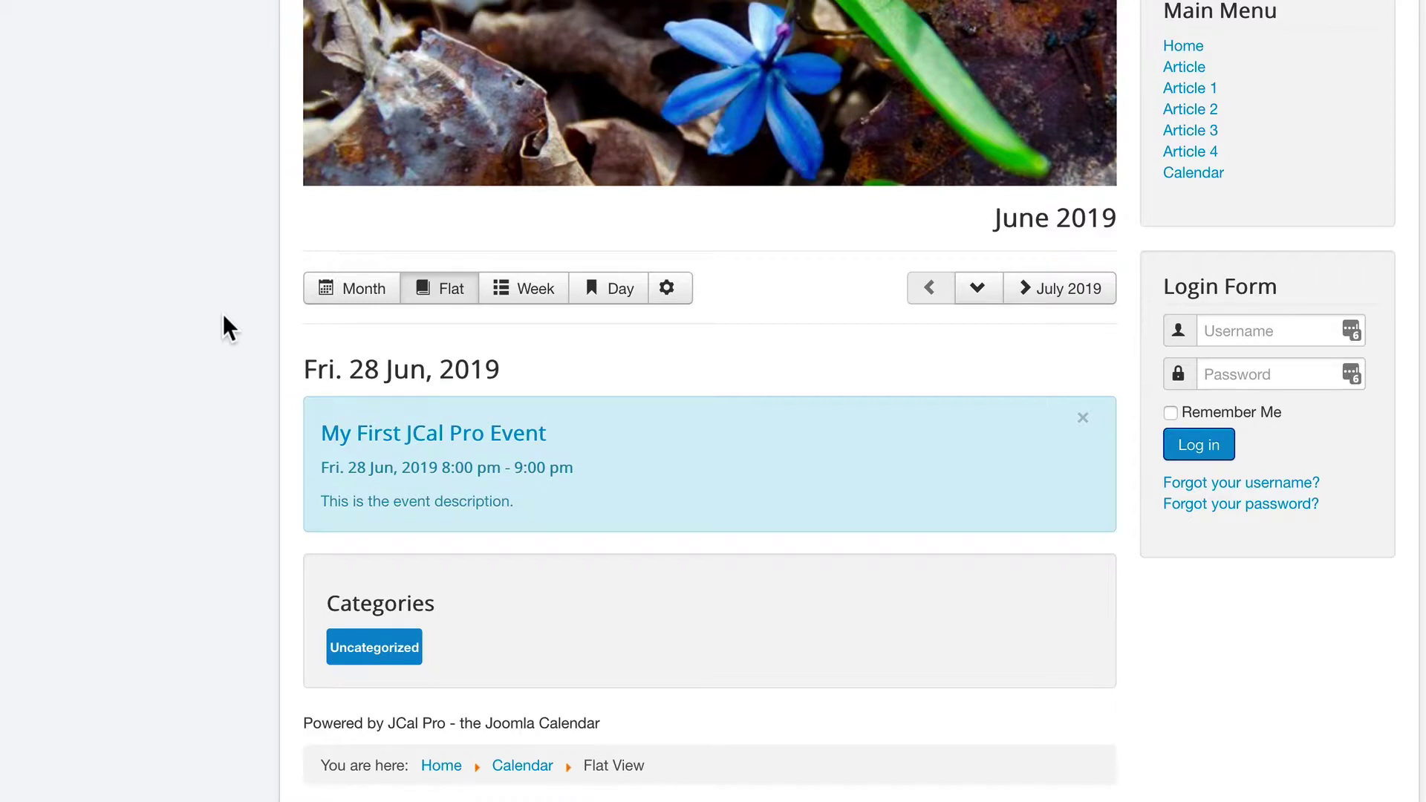
left_click(535, 297)
scroll(534, 297, "down", 7)
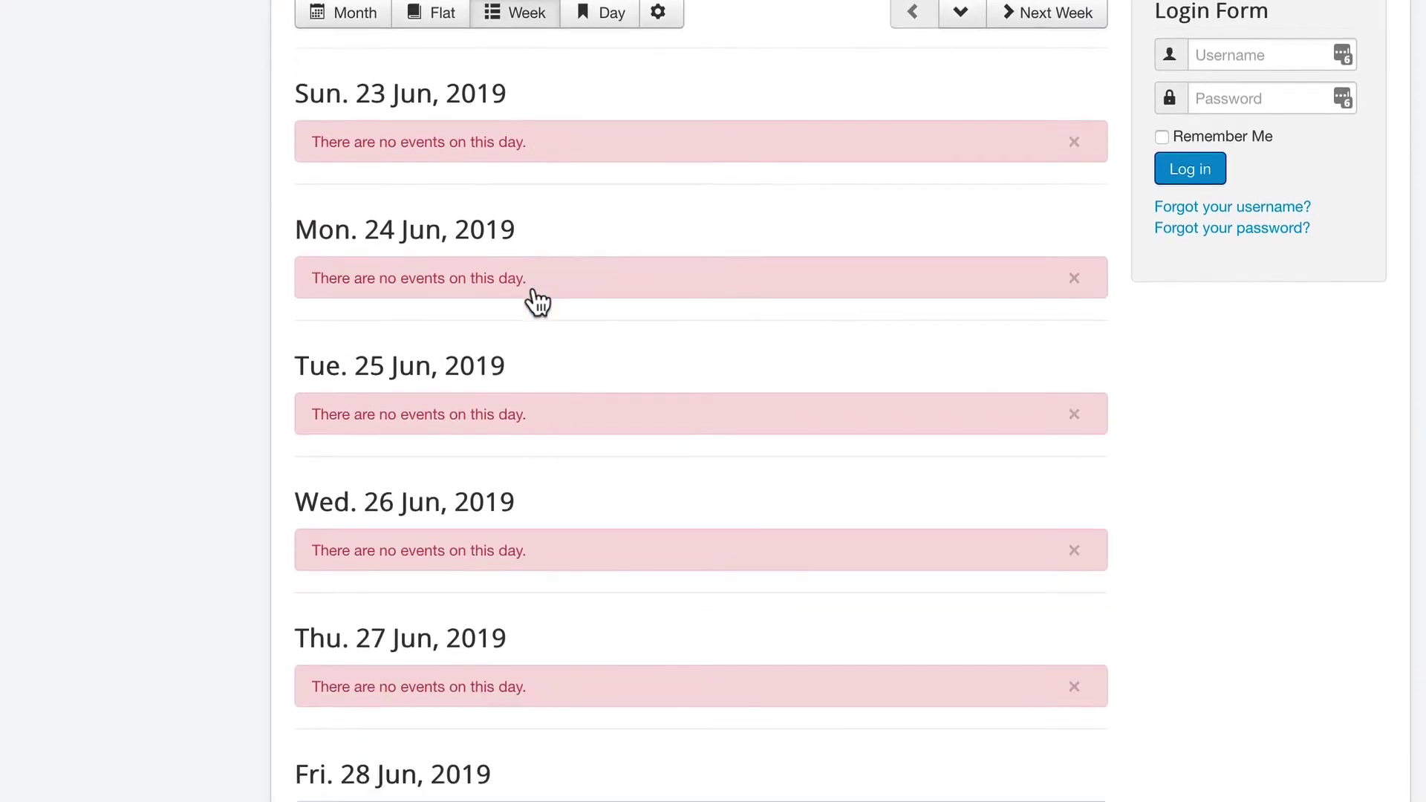
scroll(538, 301, "up", 7)
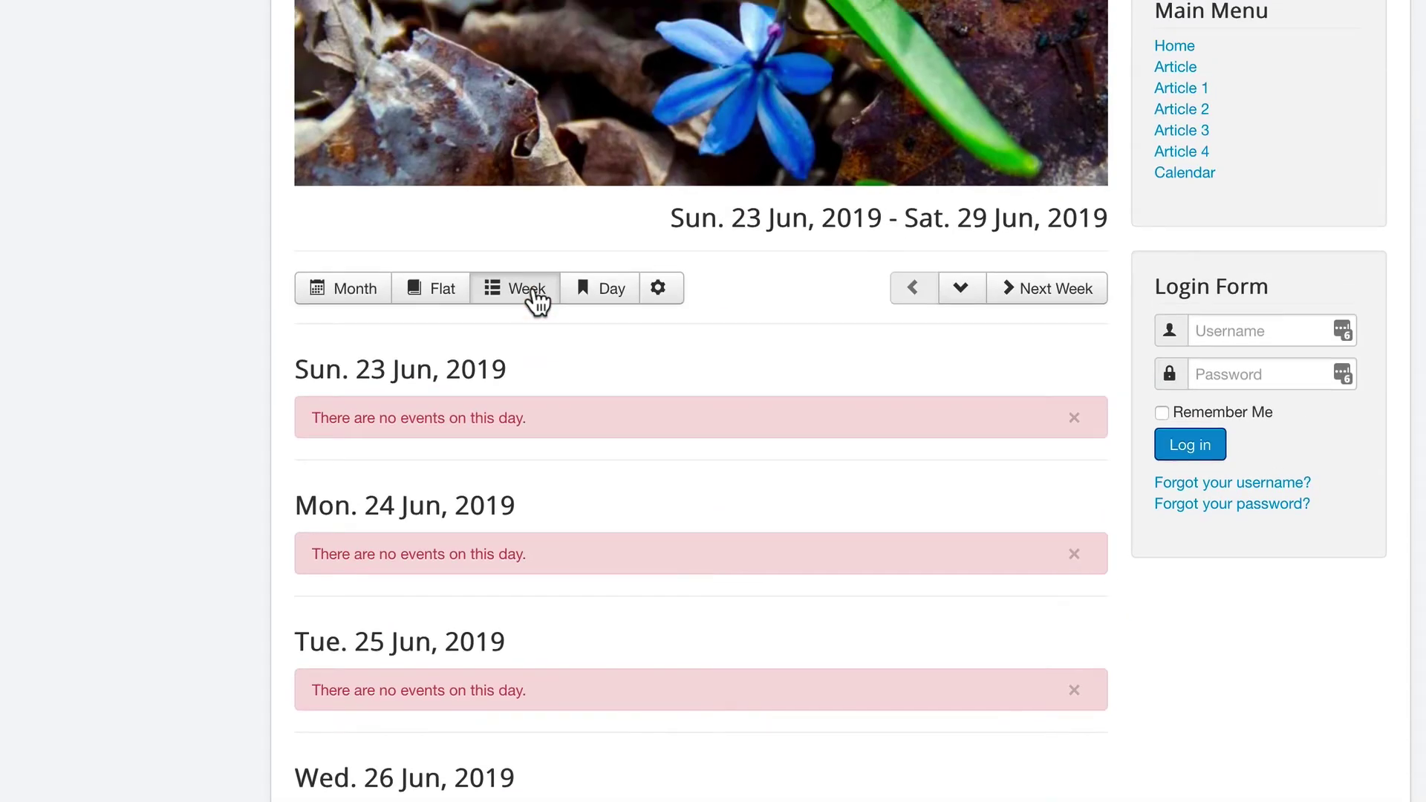
left_click(598, 296)
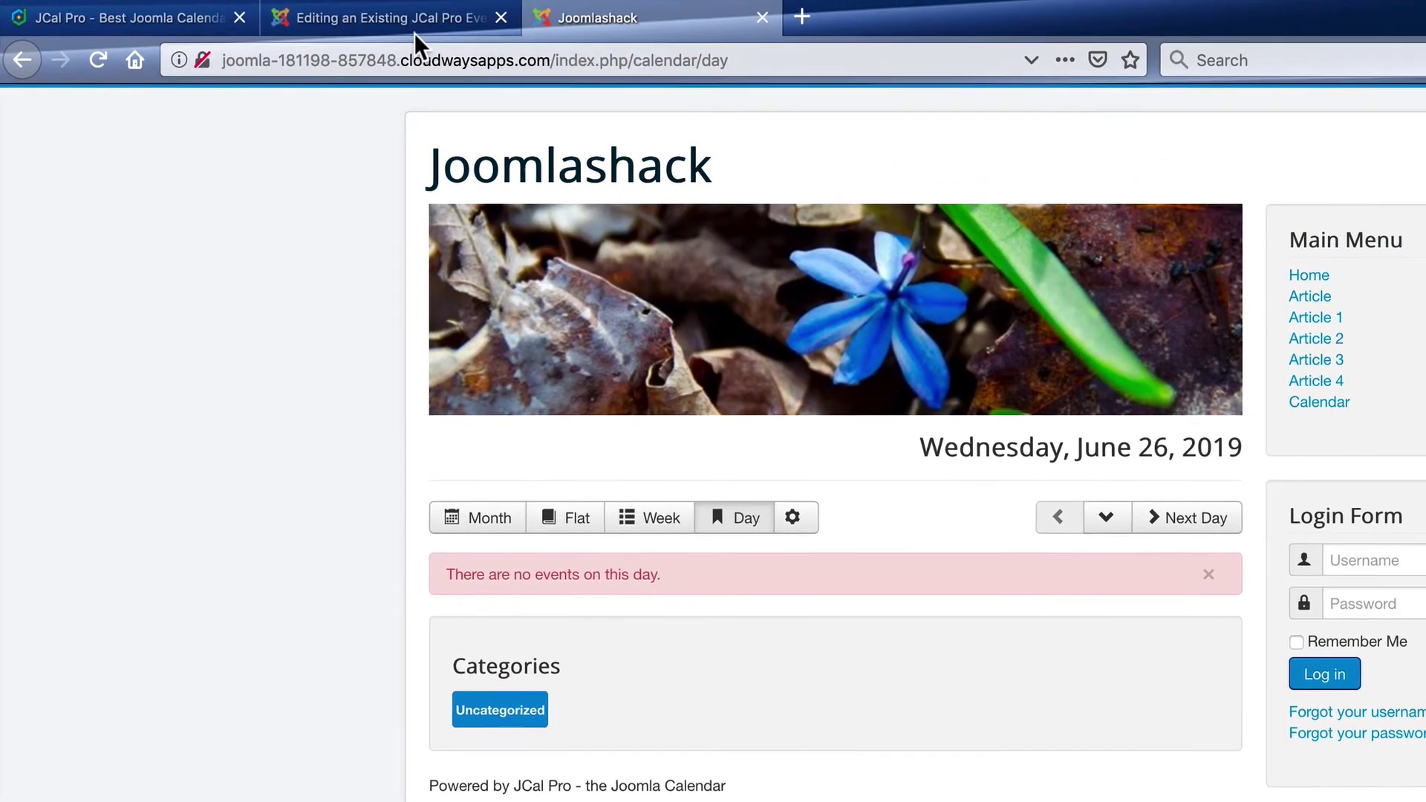
Close the event and start a new Main Menu item titled 'Create Events'
left_click(413, 30)
left_click(684, 214)
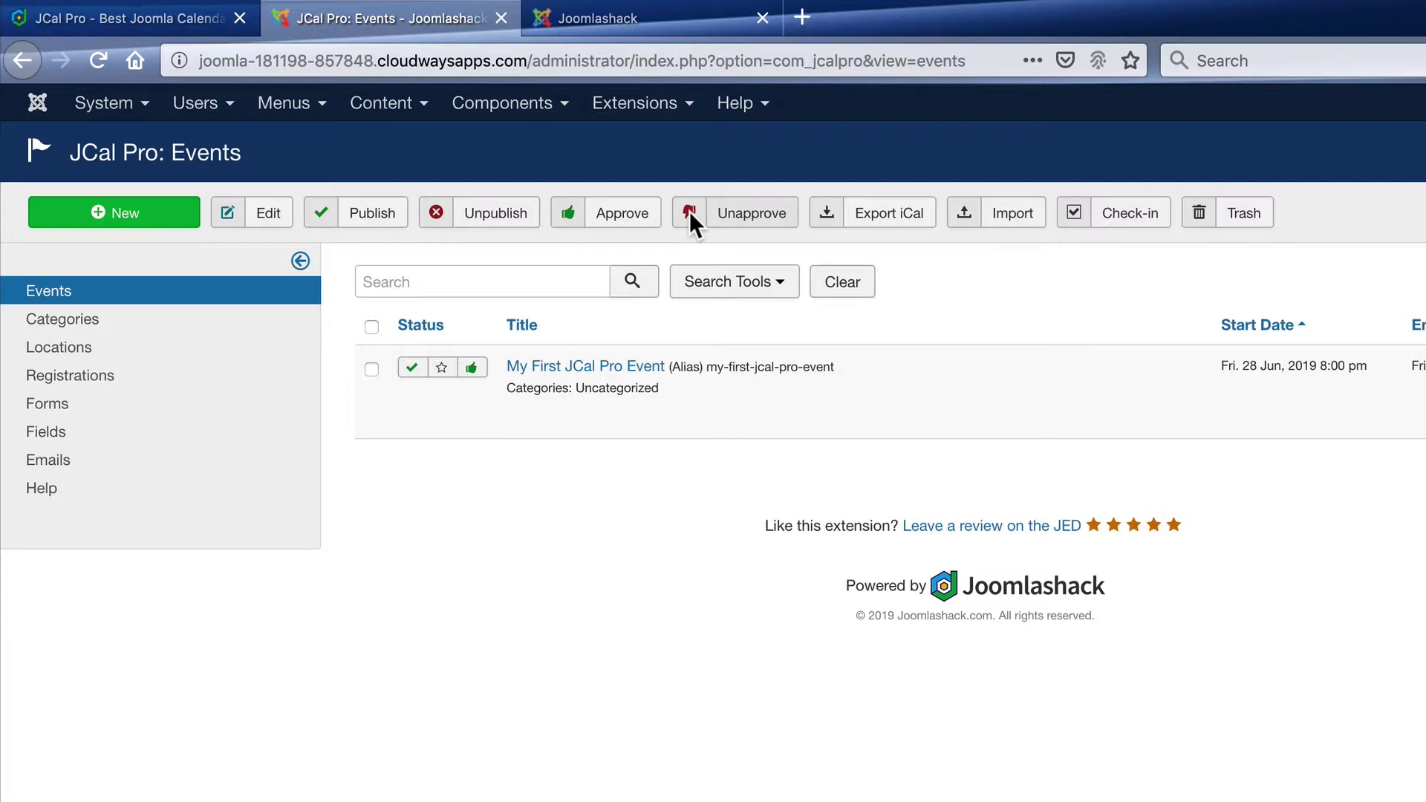
left_click(301, 125)
mouse_move(320, 266)
left_click(450, 266)
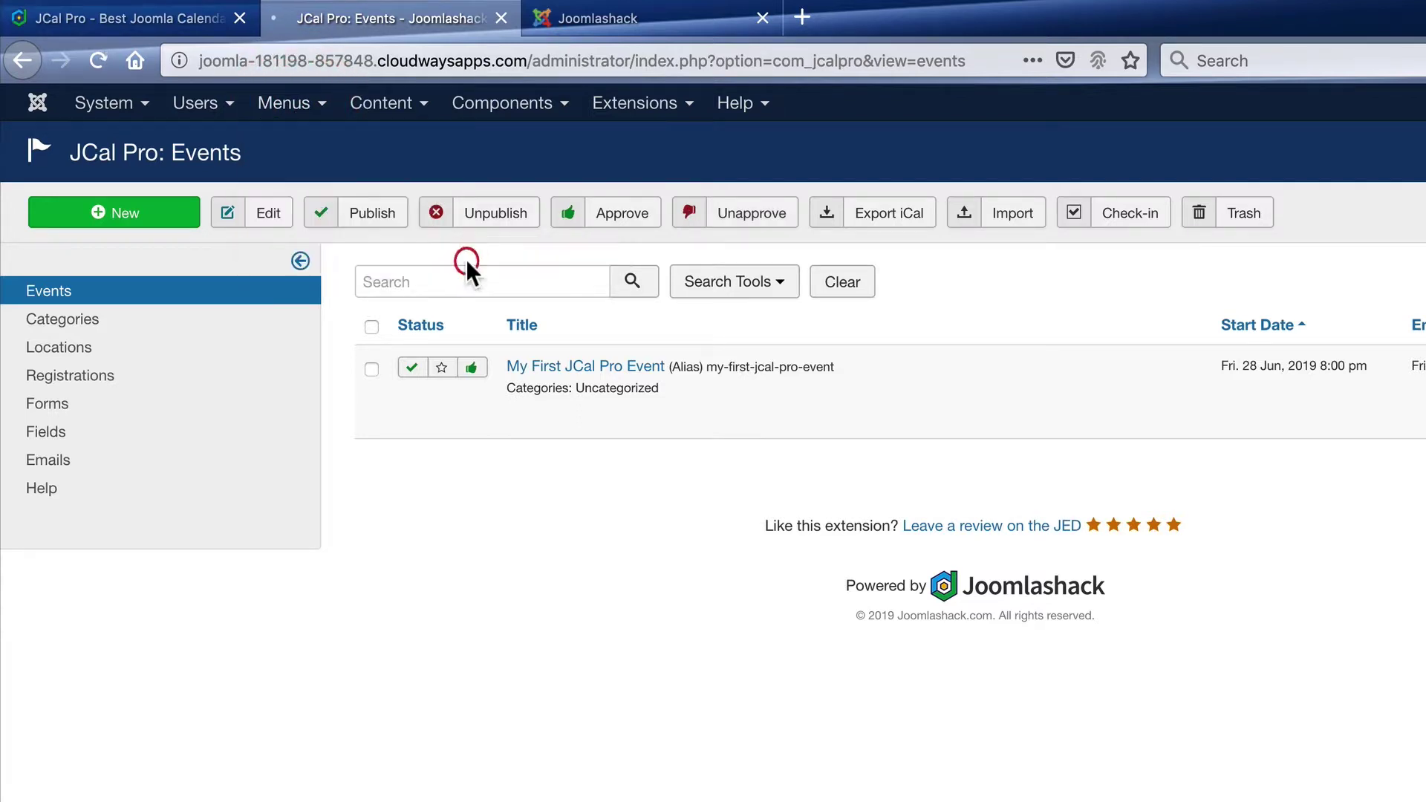
left_click(295, 287)
type("Create Events")
Make the item a JCal Pro Add New Event page with Registered access
left_click(471, 402)
left_click(281, 375)
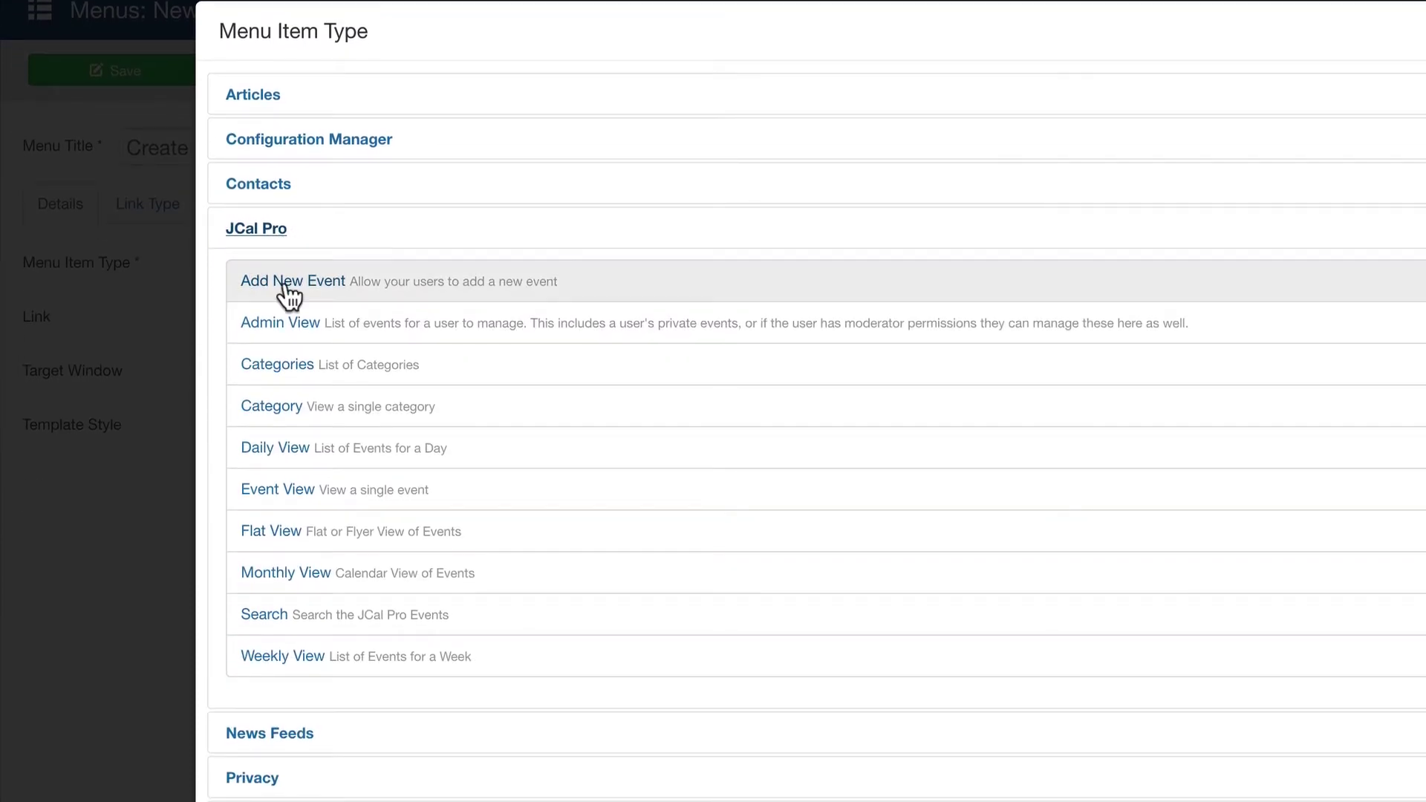
left_click(285, 282)
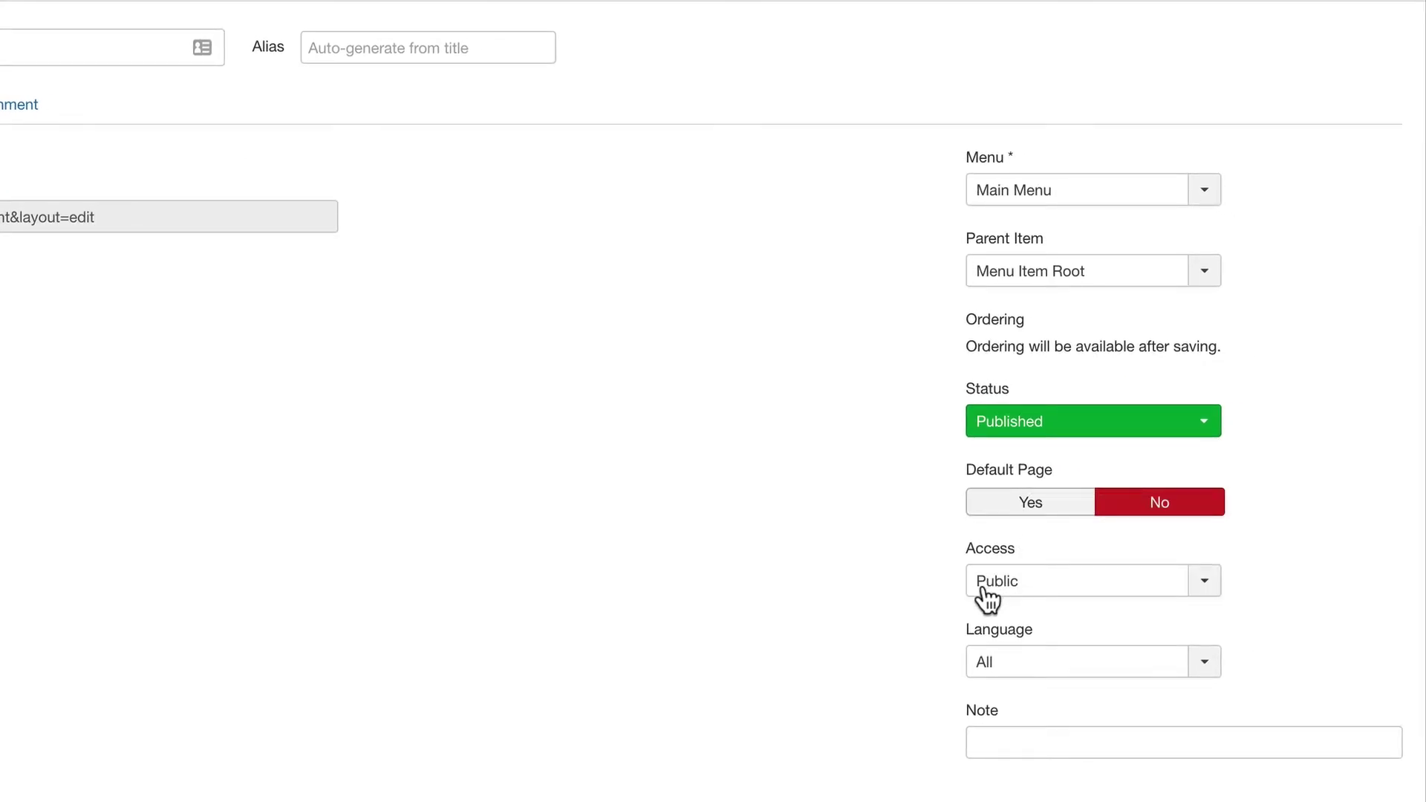
left_click(987, 594)
left_click(996, 674)
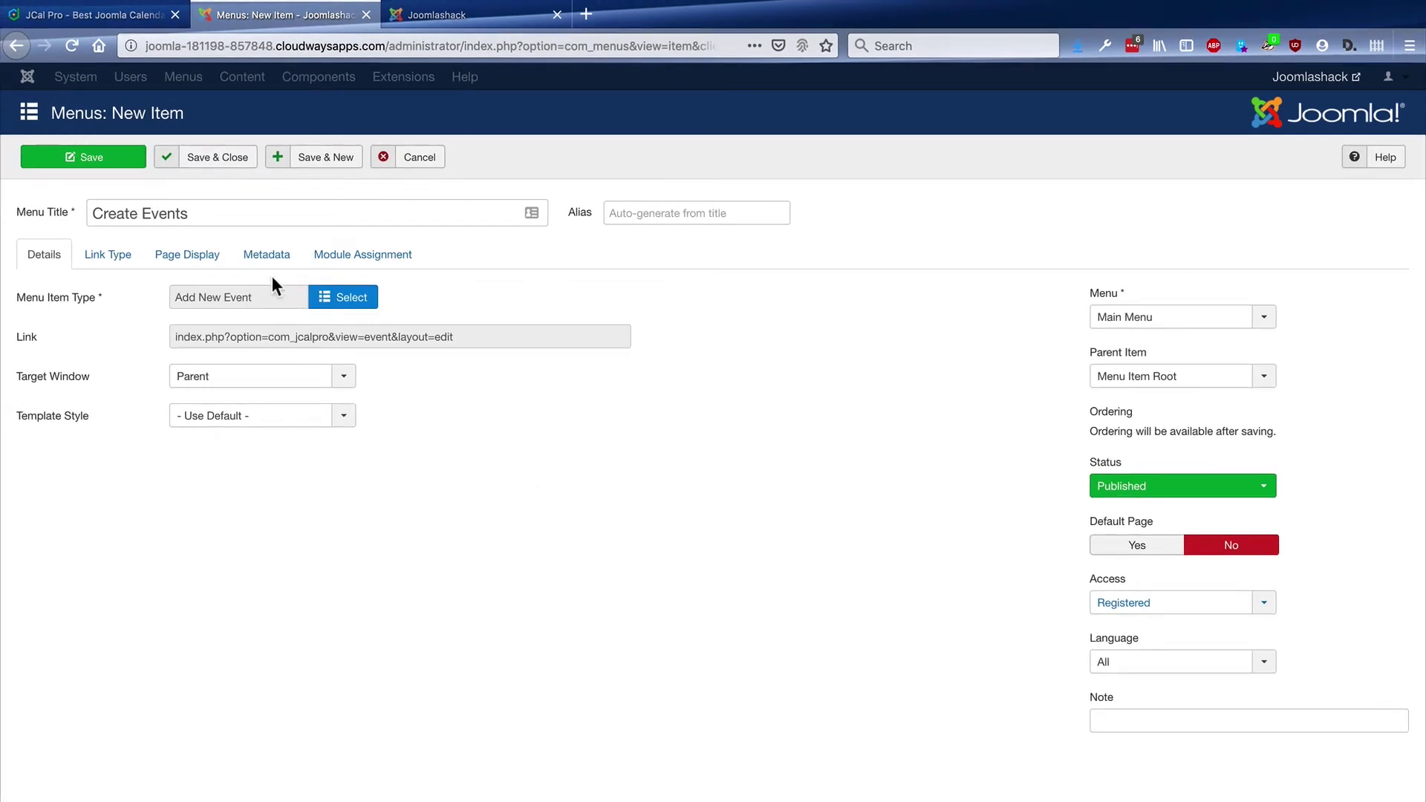
Save the Create Events item and log in on the site front end with the saved account
left_click(218, 158)
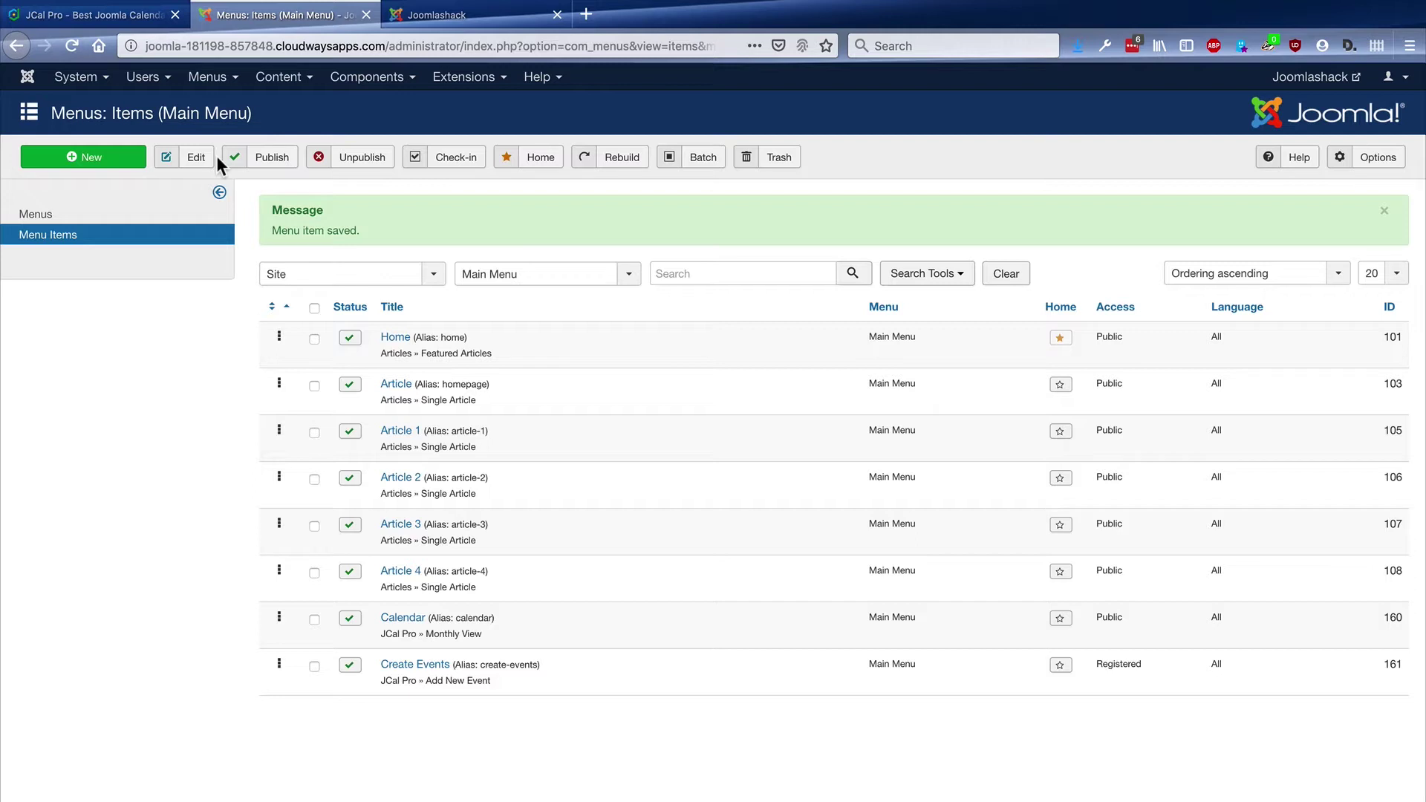
left_click(449, 21)
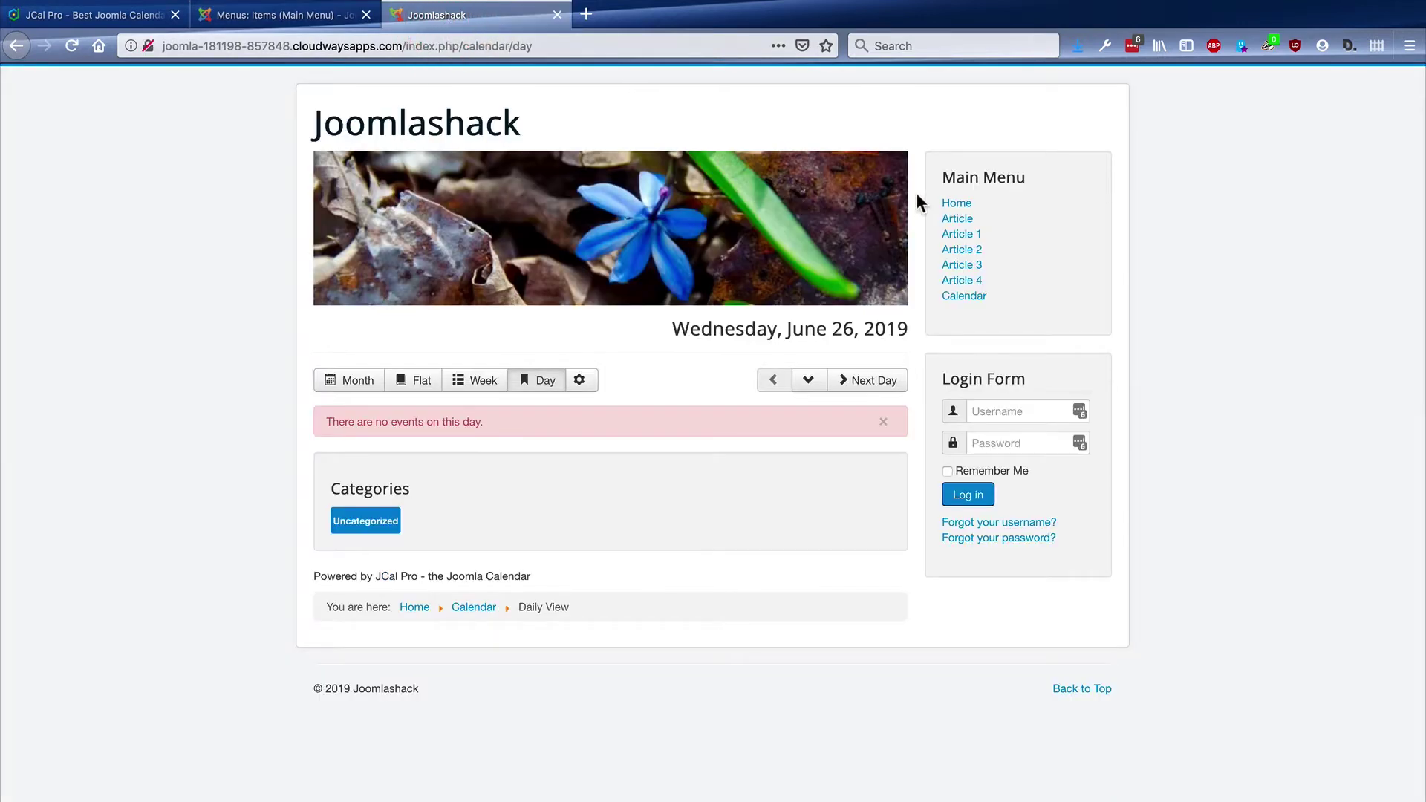
left_click(1079, 411)
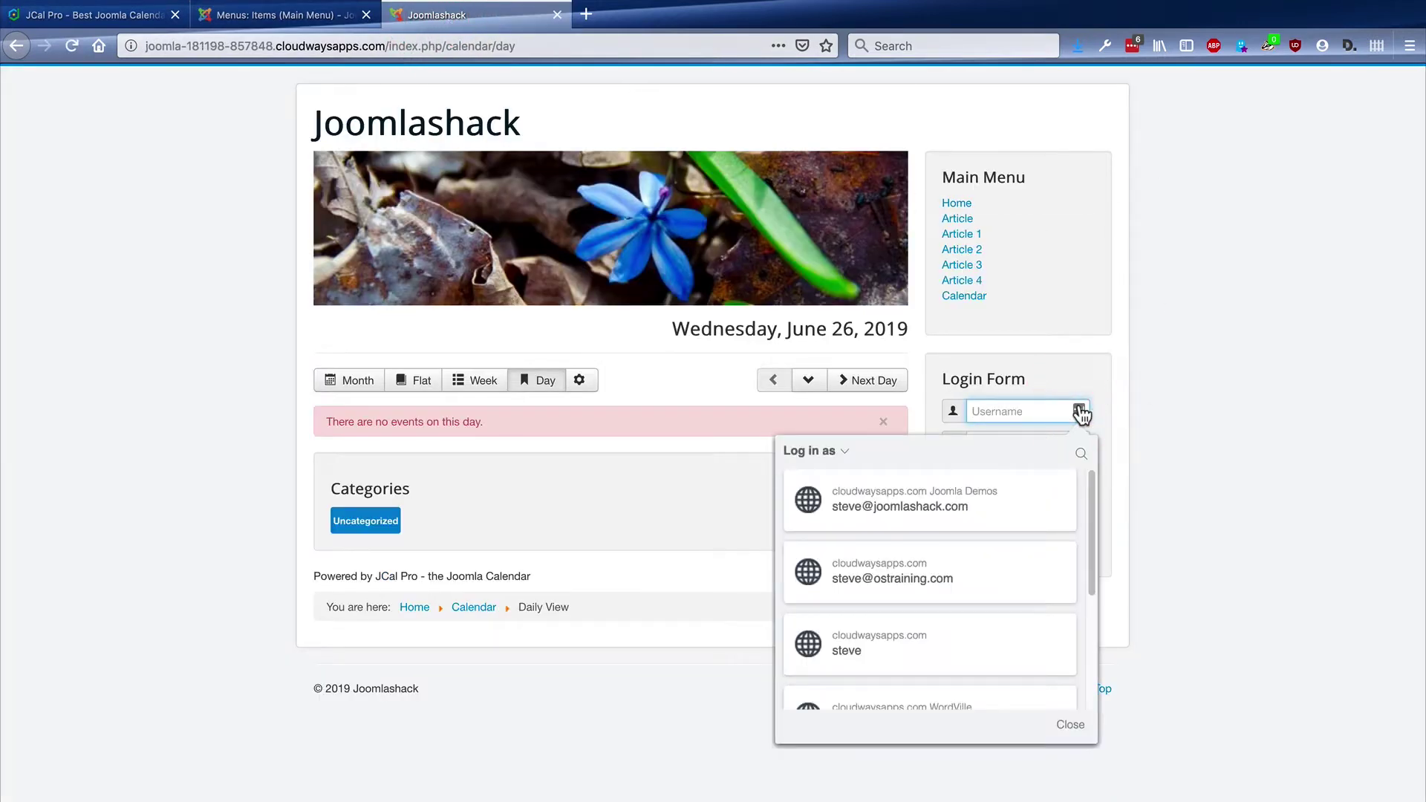
left_click(924, 493)
left_click(981, 505)
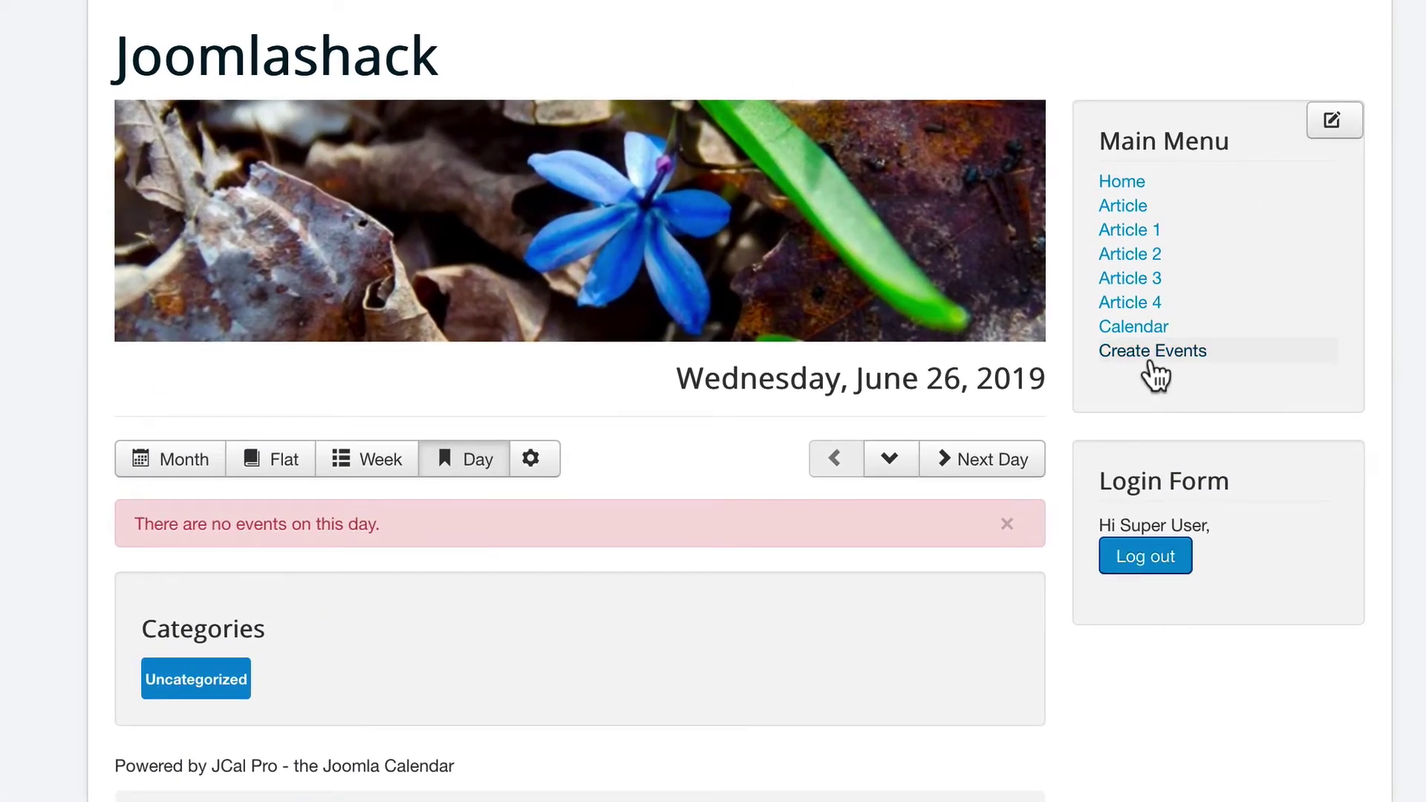
Open Create Events and title the new event 'My Second JCal Pro Event'
left_click(1150, 362)
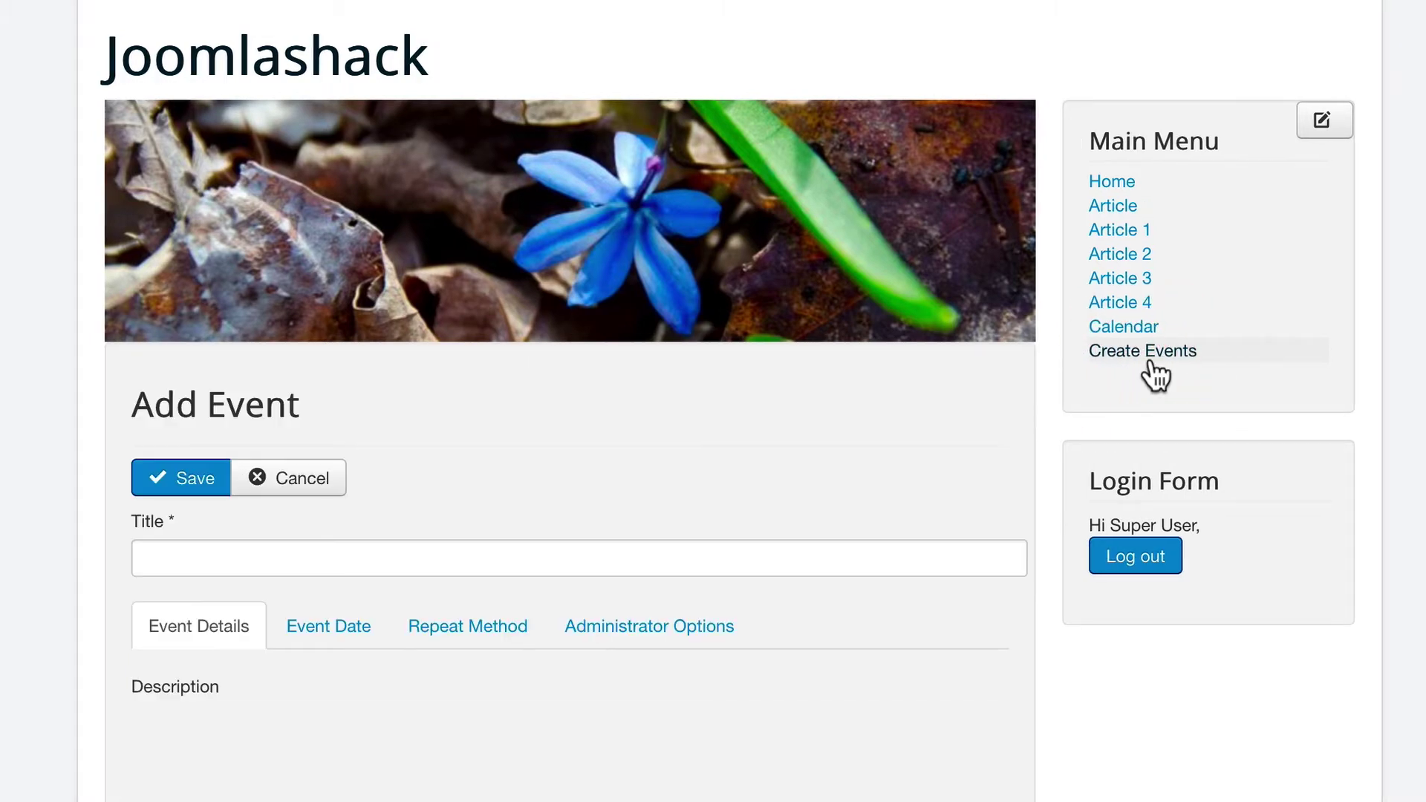
scroll(970, 372, "down", 5)
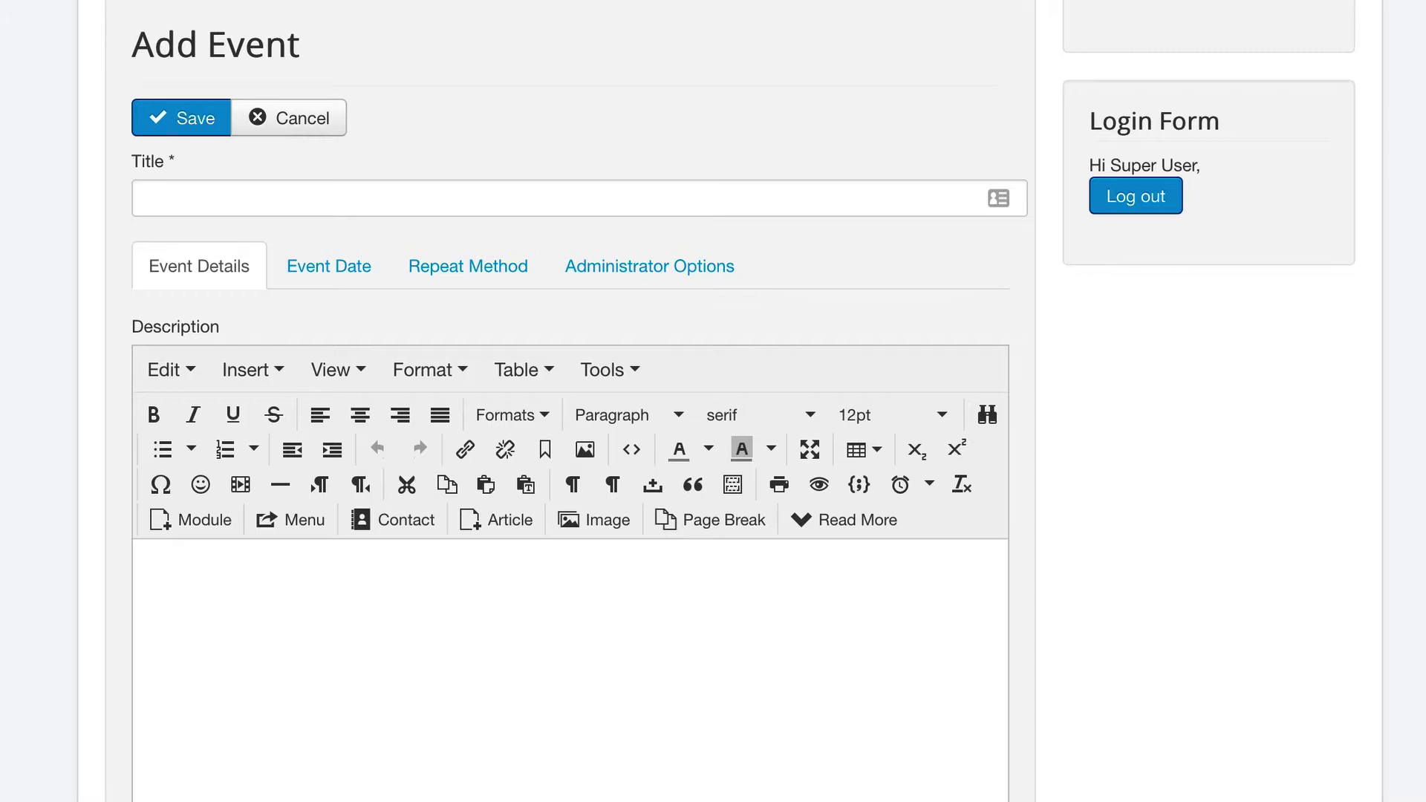
left_click(170, 205)
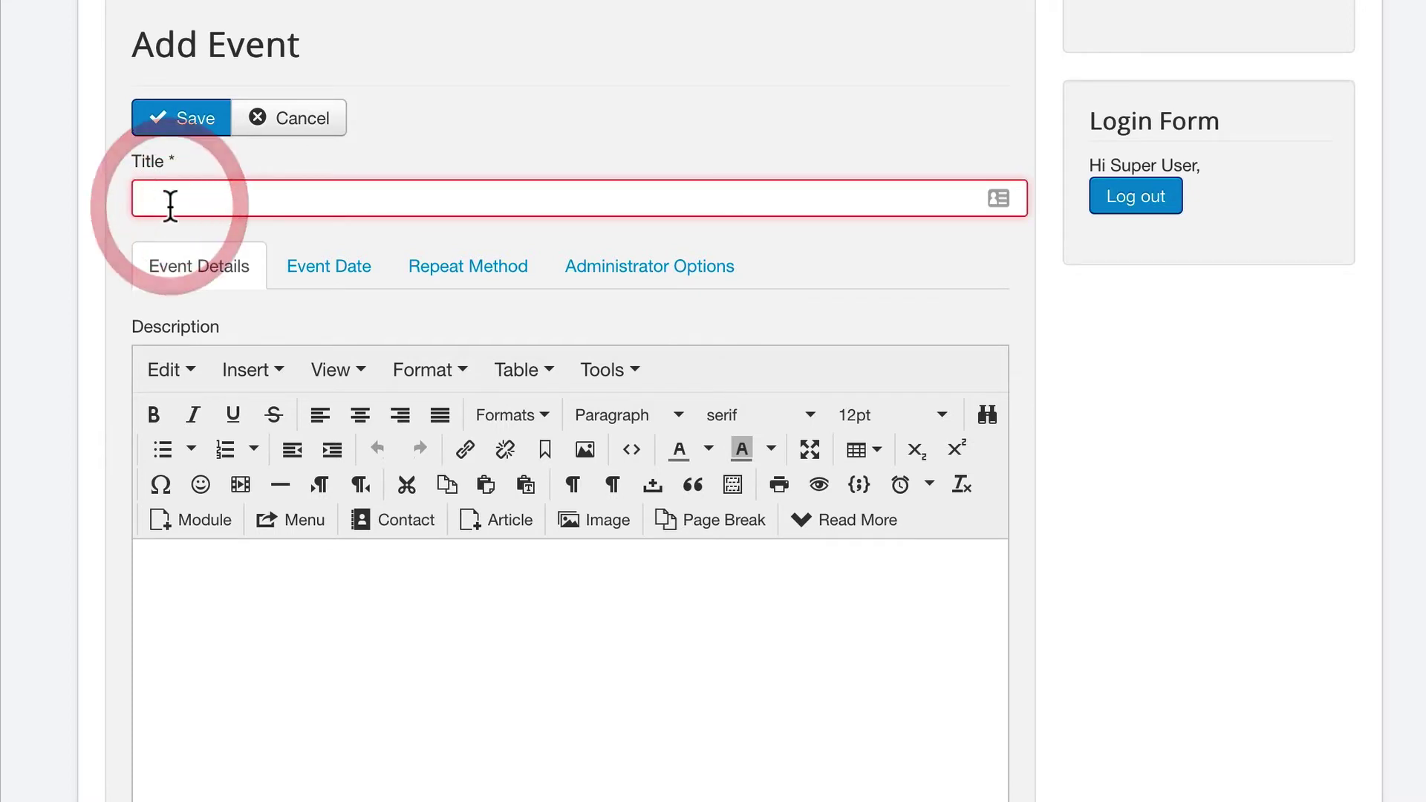
type("My Secon")
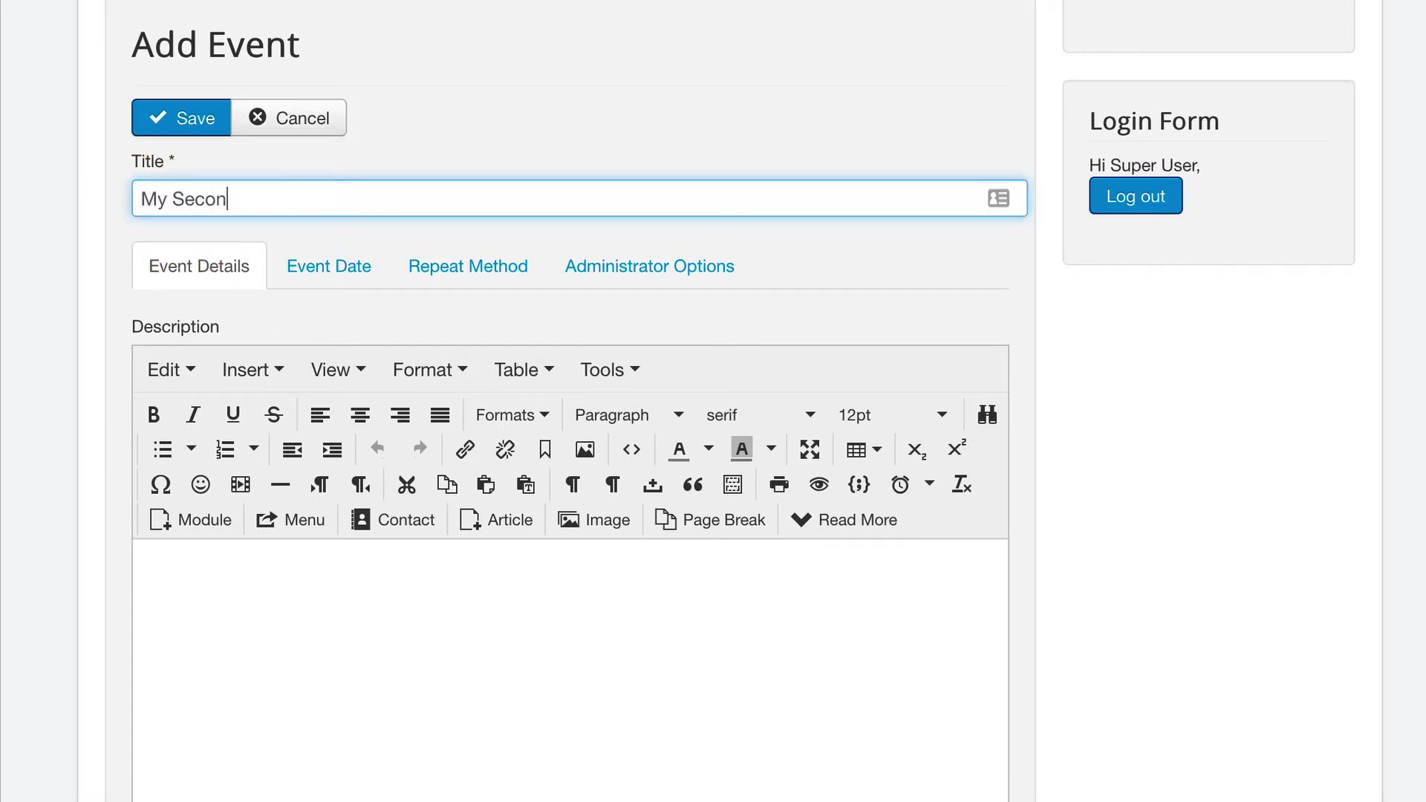
type("d JCal Pro Event")
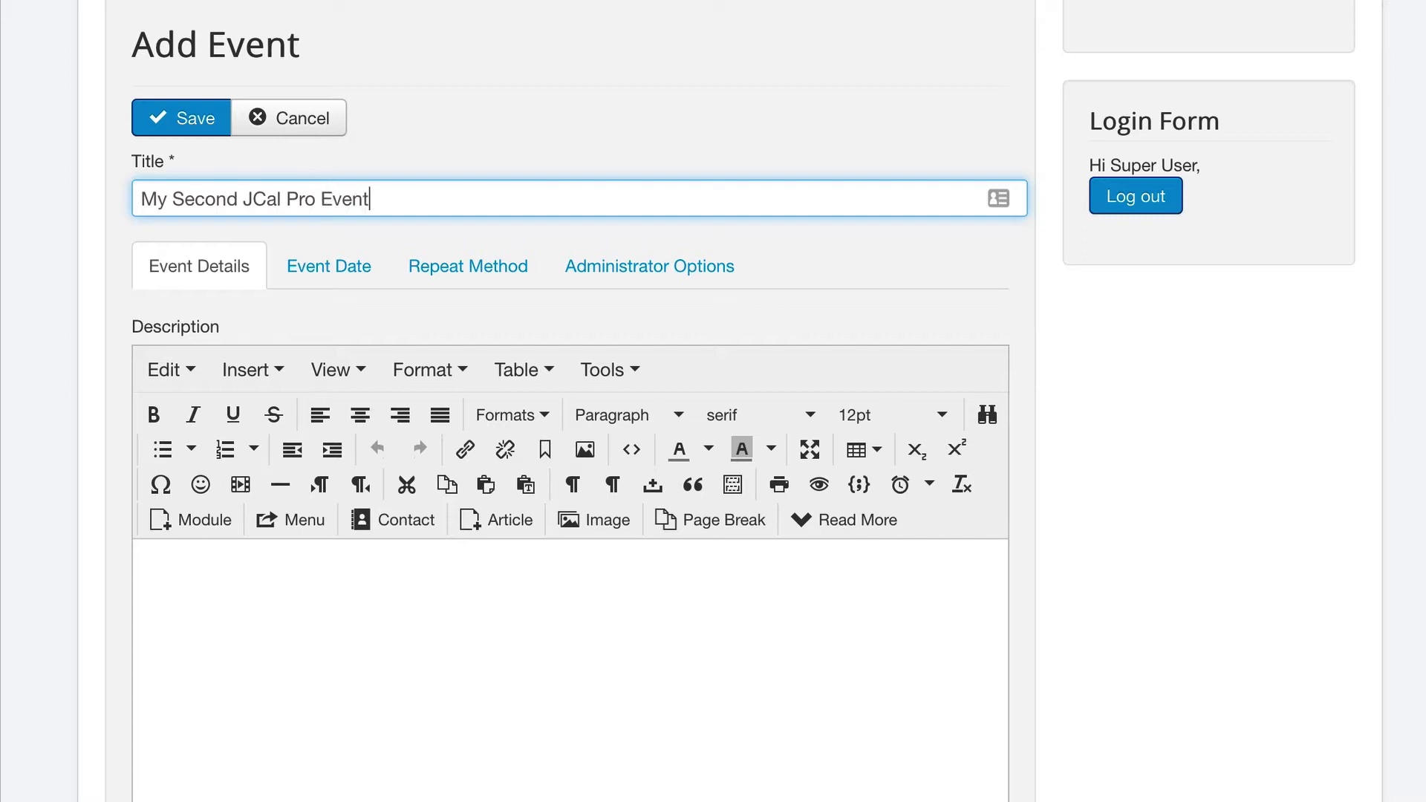
Set the event's start date to June 29, 2019 on the Event Date tab
left_click(305, 264)
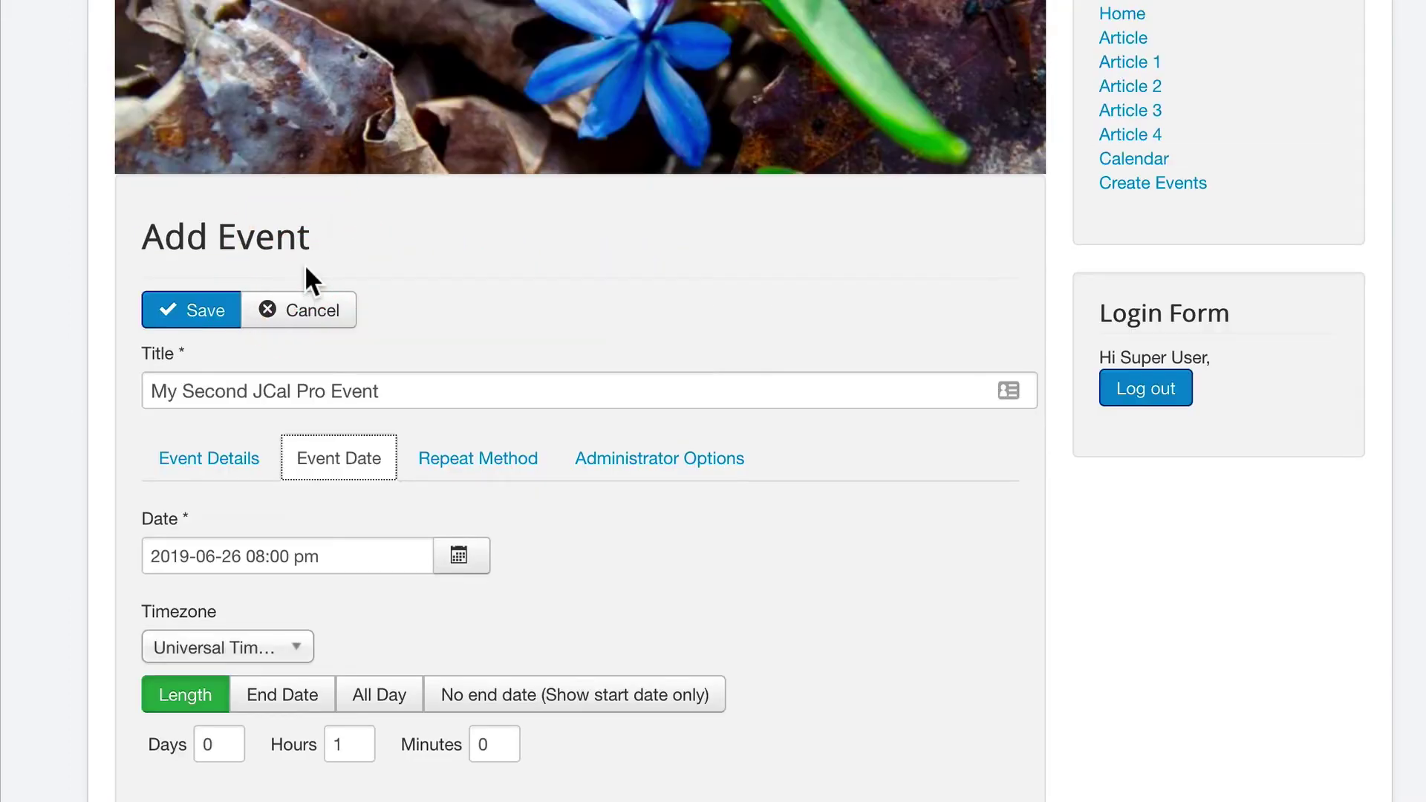
left_click(459, 554)
scroll(483, 565, "down", 4)
left_click(466, 583)
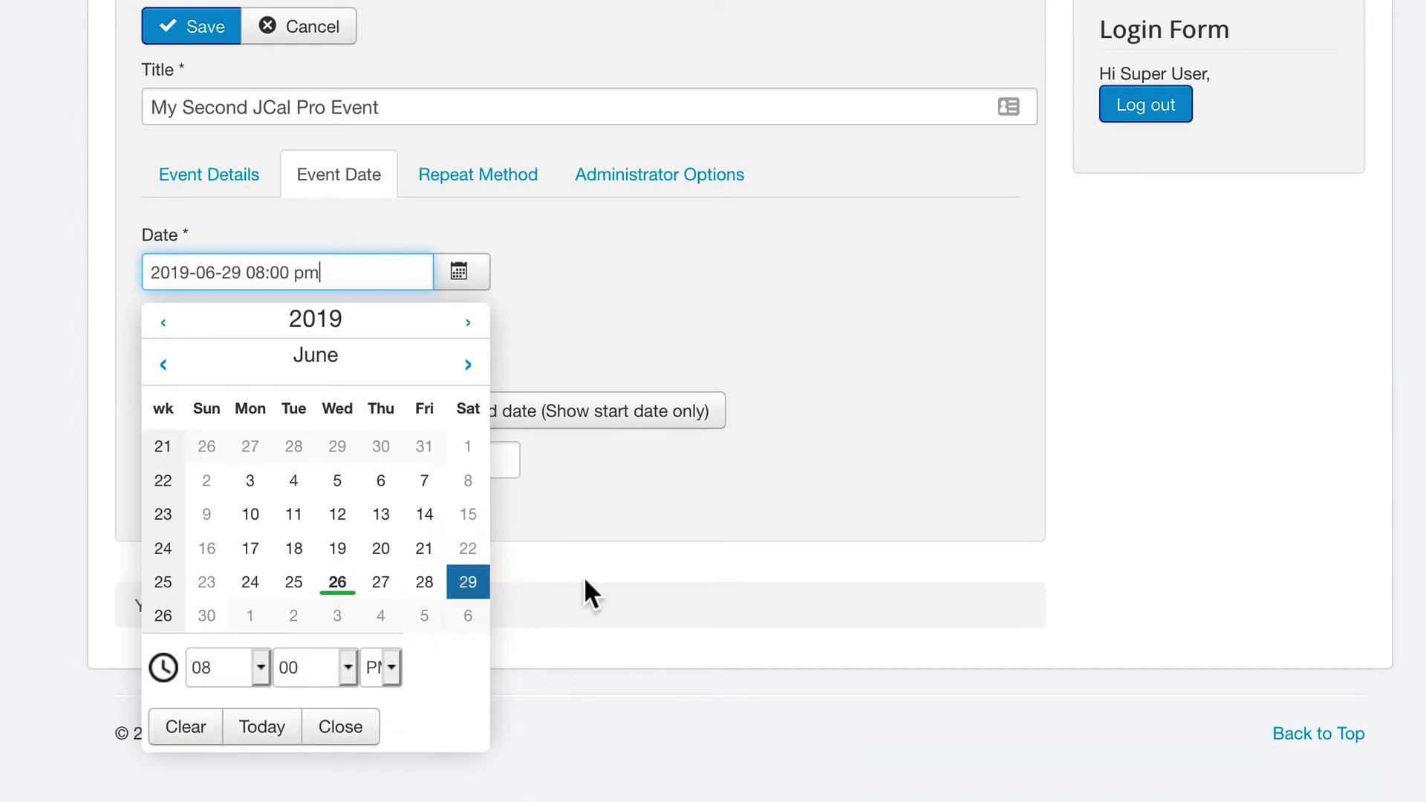
left_click(630, 528)
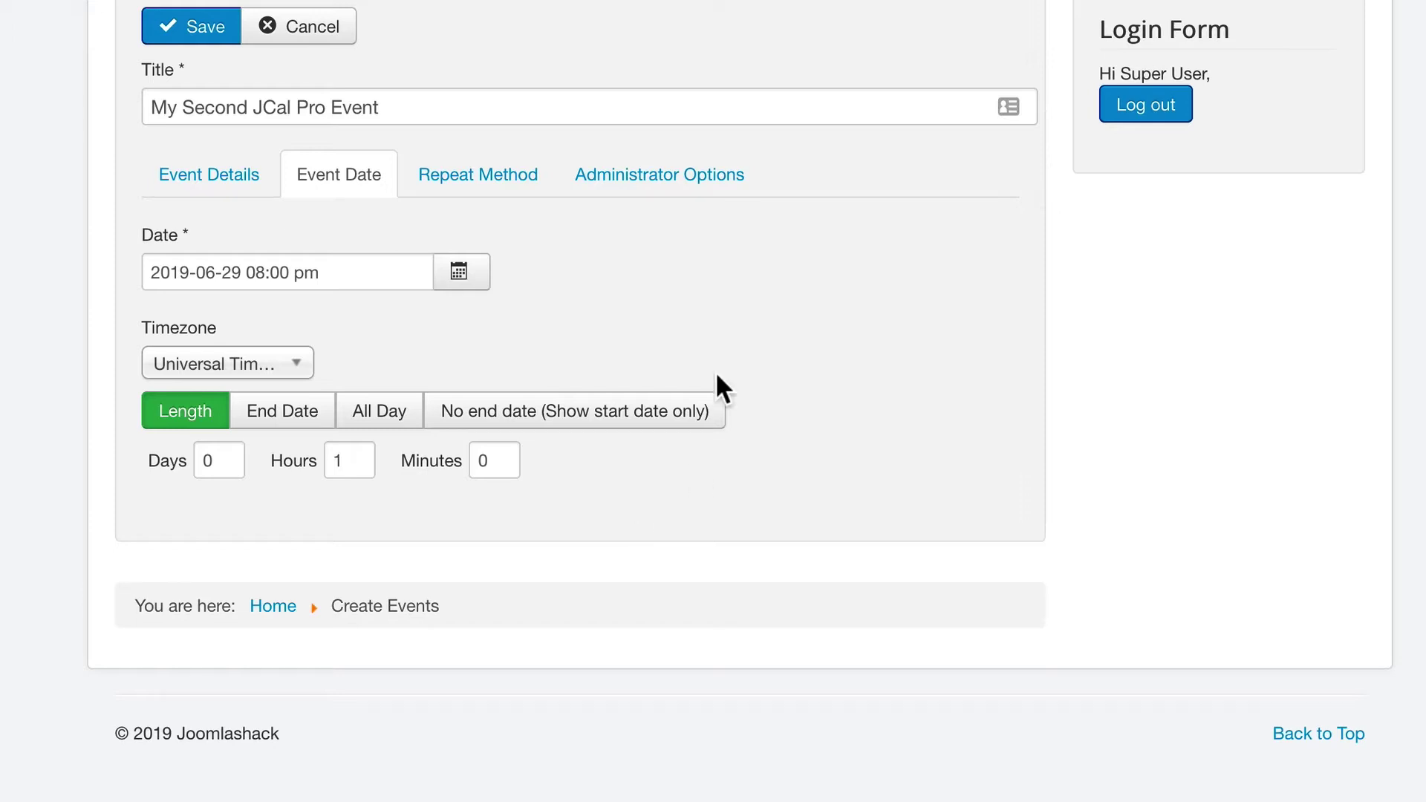
scroll(200, 136, "up", 2)
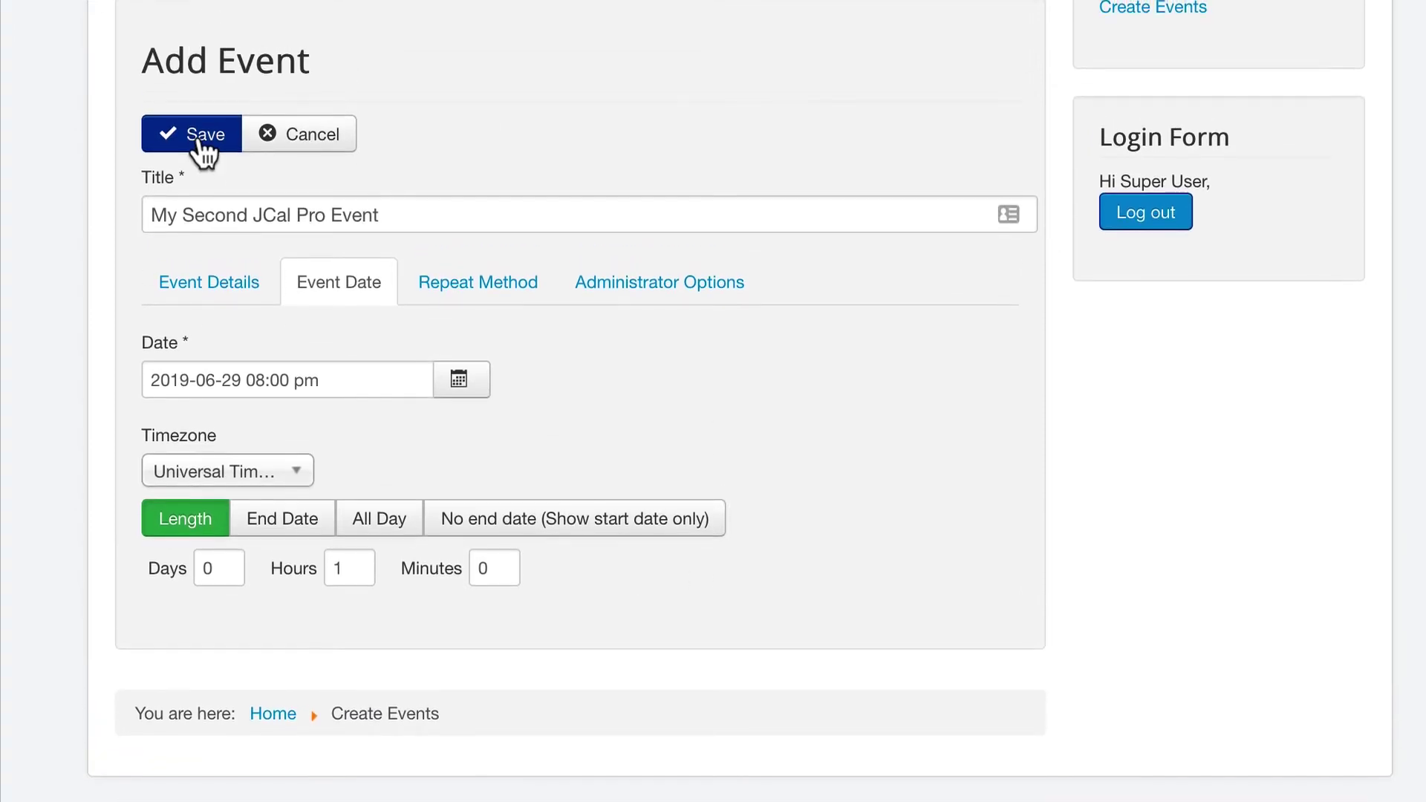
After a rejected save, set the Primary Category to Uncategorized on Event Details
left_click(199, 140)
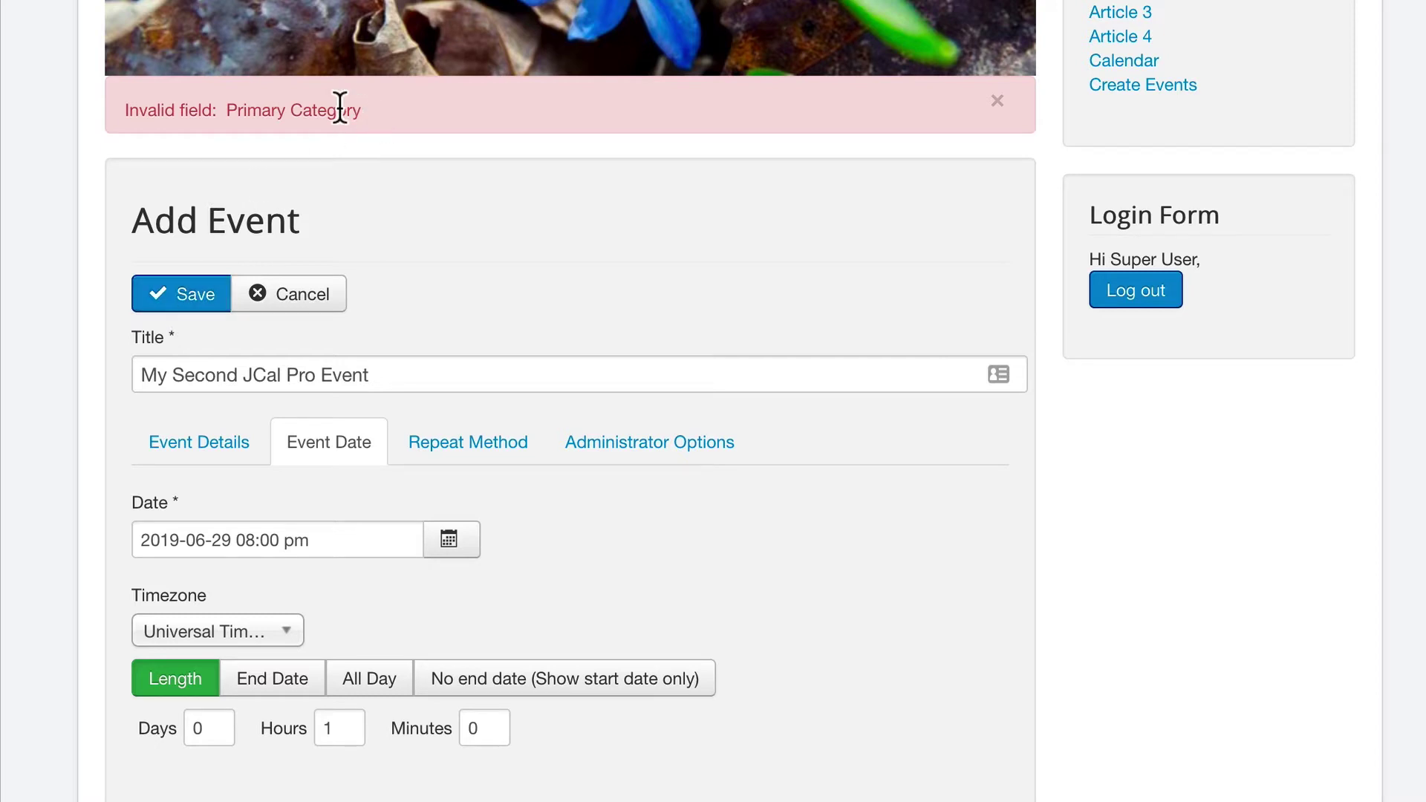
scroll(148, 505, "down", 1)
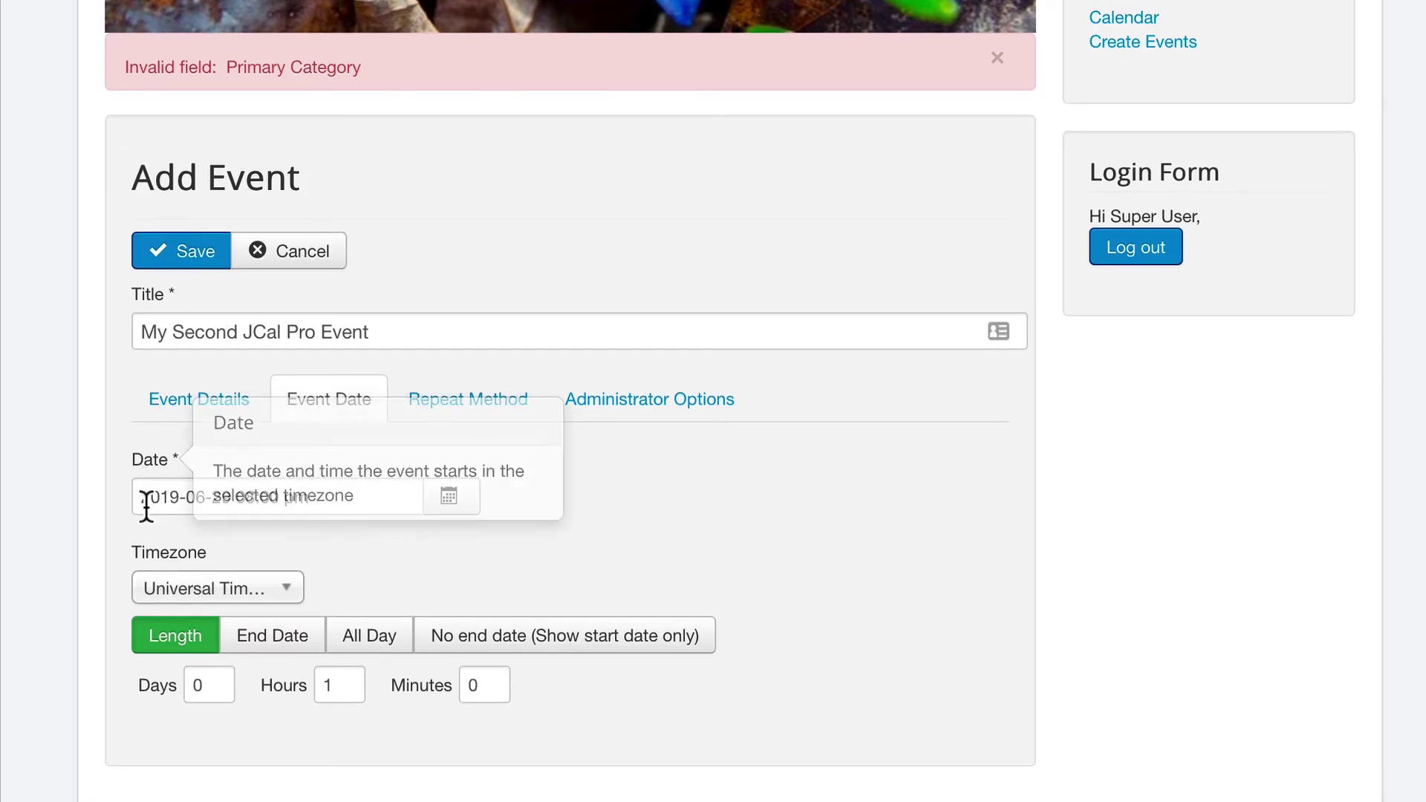
left_click(197, 403)
scroll(218, 327, "down", 3)
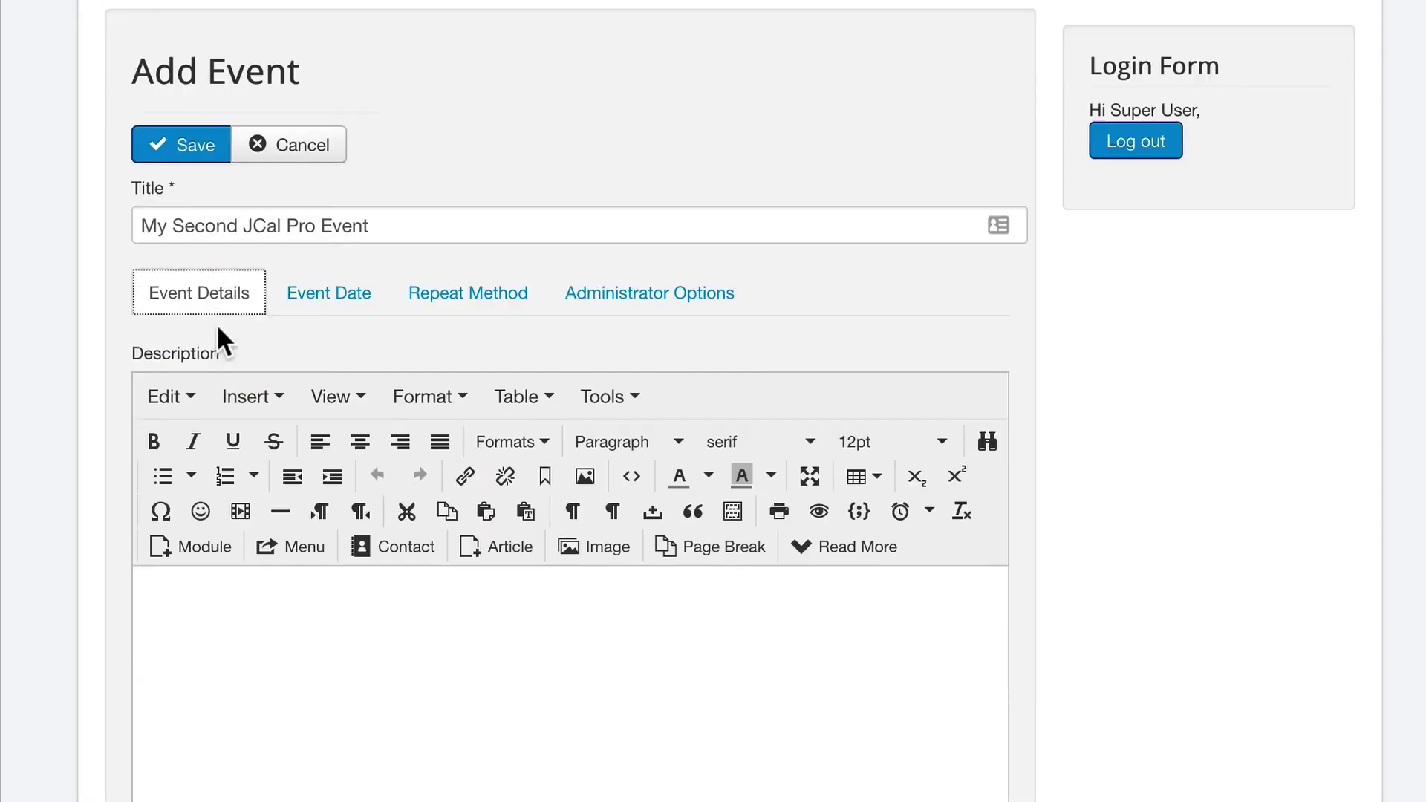
scroll(216, 327, "down", 15)
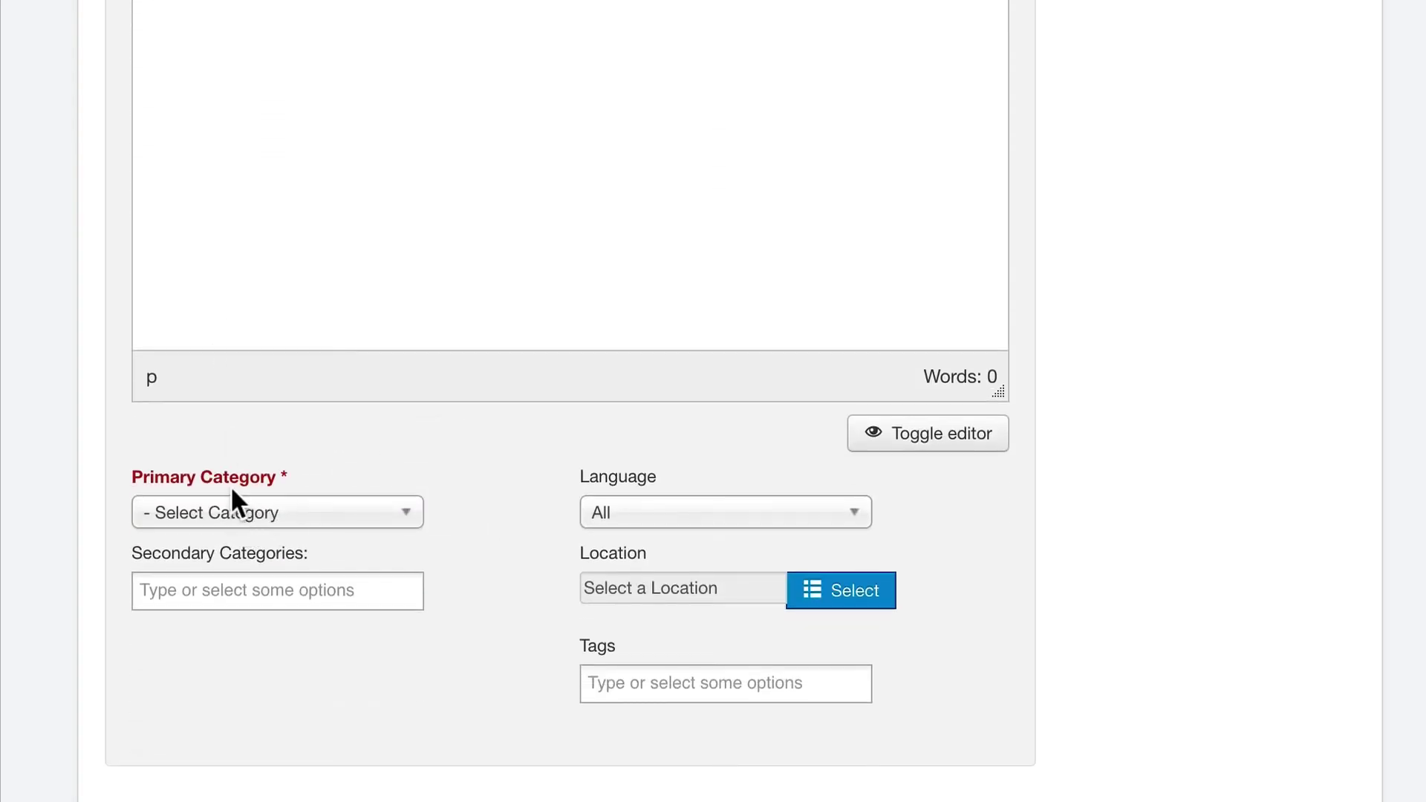
left_click(232, 515)
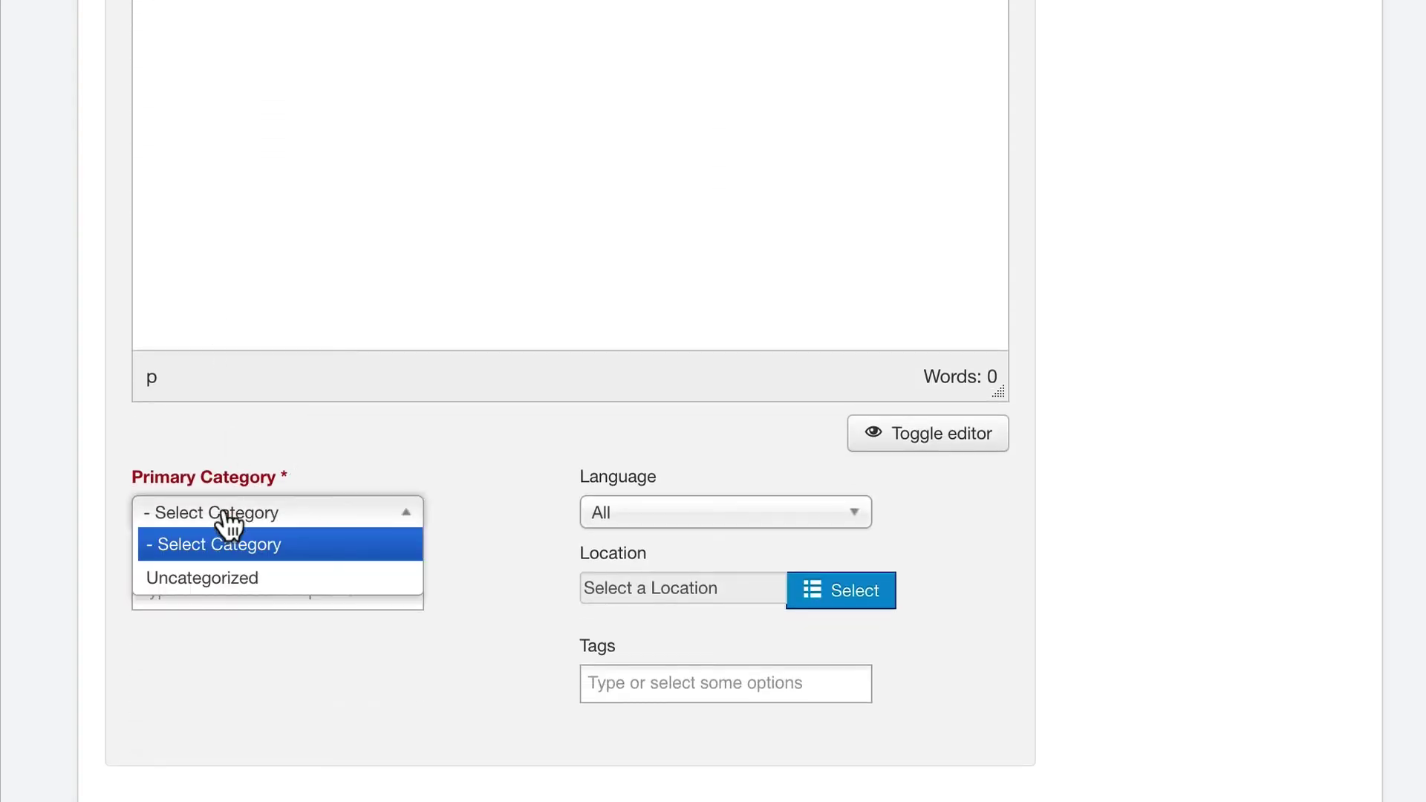
left_click(216, 578)
Save 'My Second JCal Pro Event'
scroll(103, 542, "up", 5)
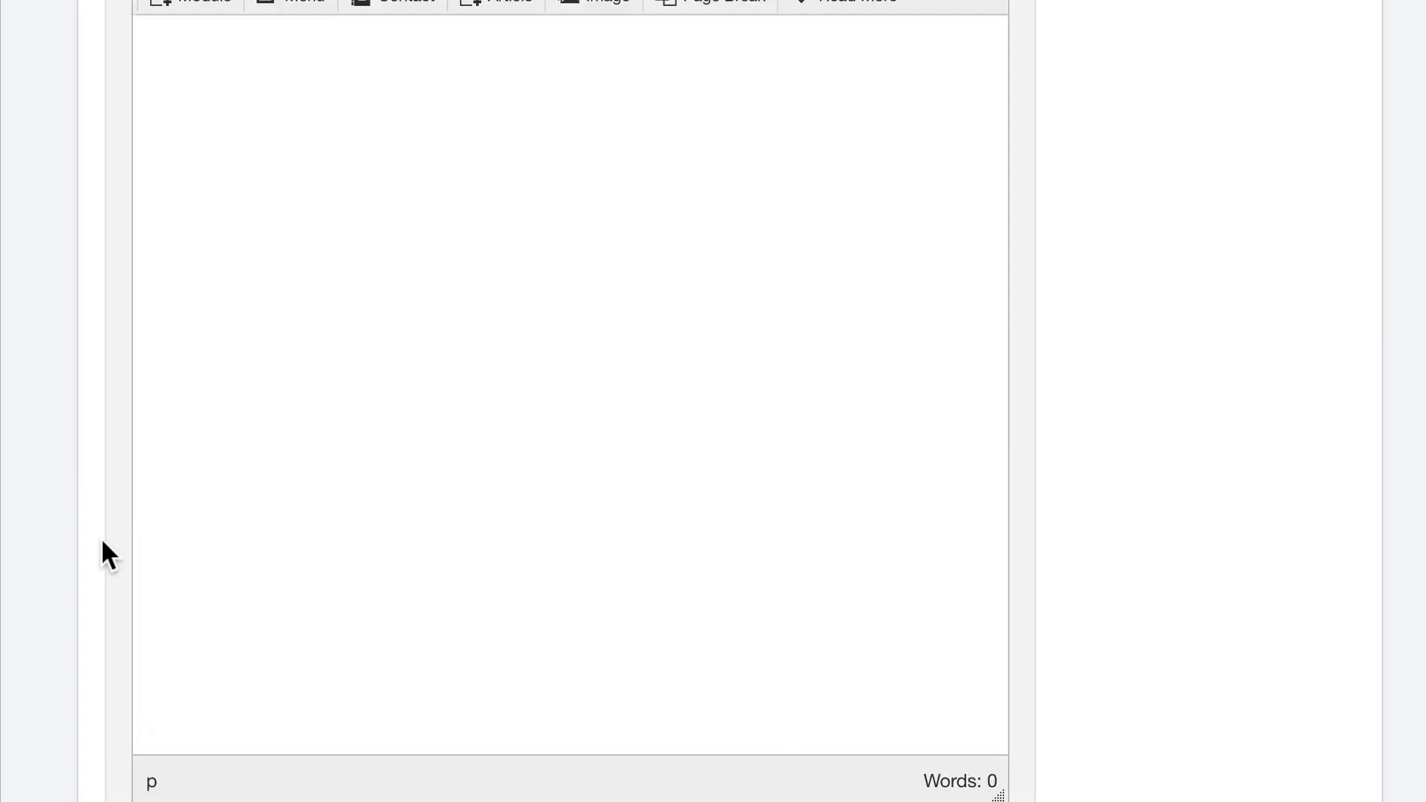
scroll(101, 537, "up", 8)
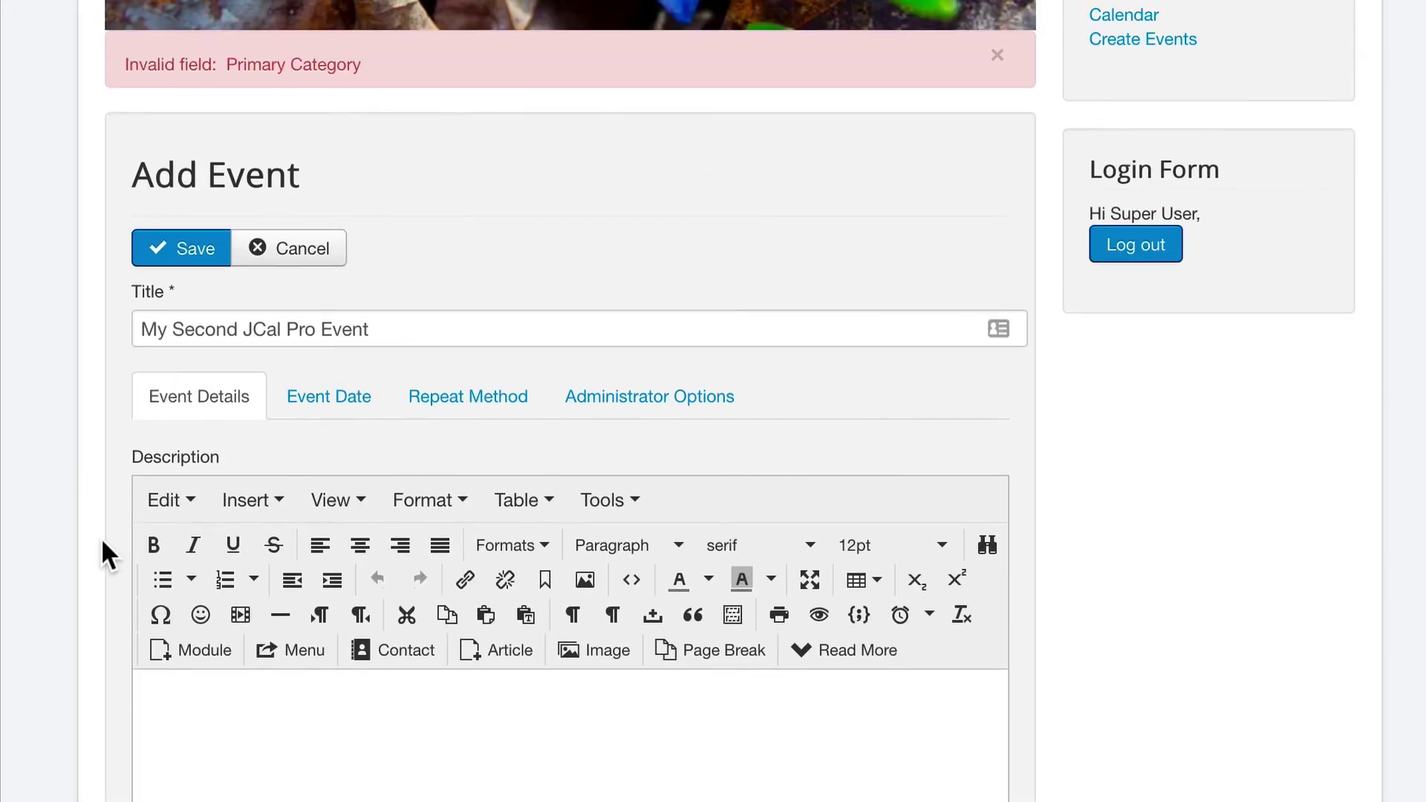
left_click(173, 262)
scroll(98, 401, "down", 3)
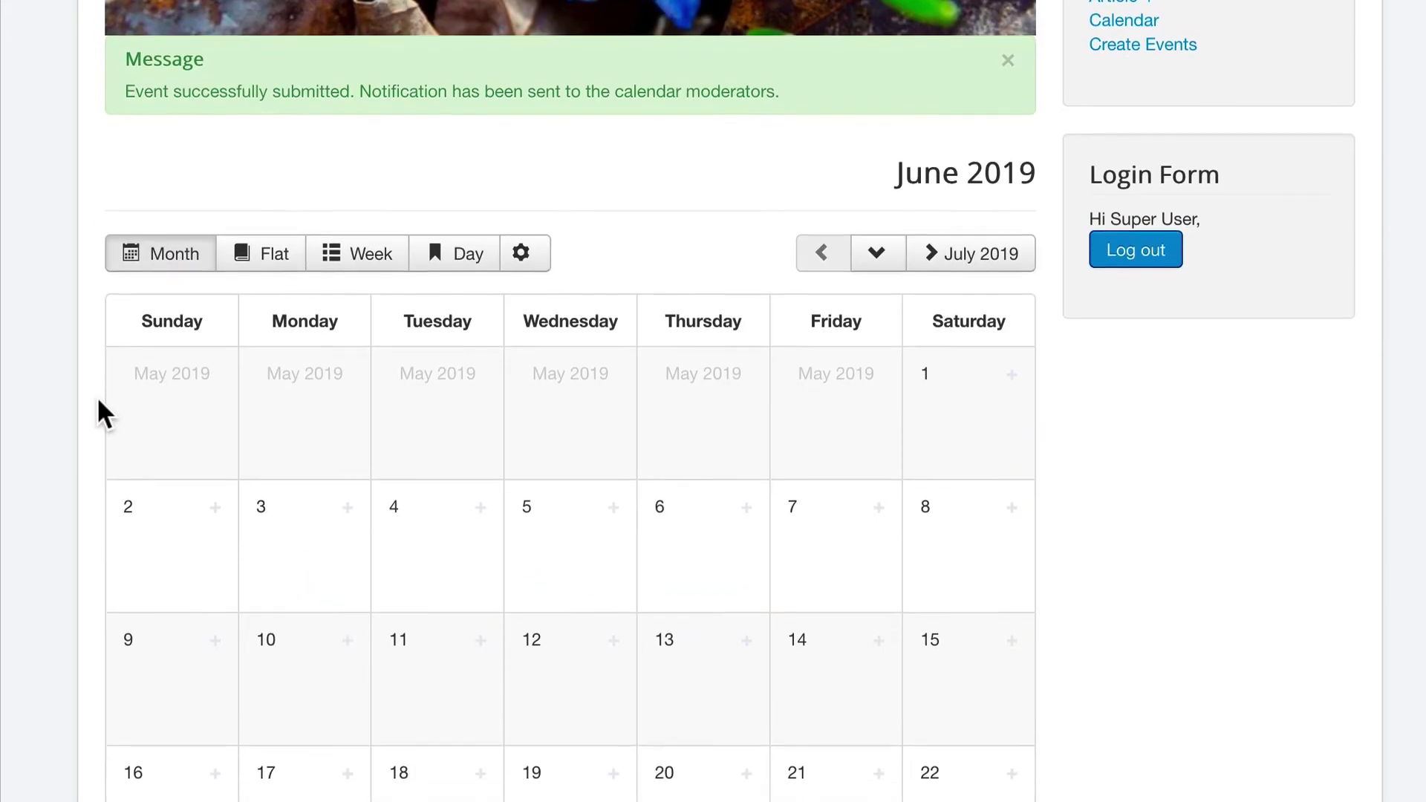
scroll(99, 402, "down", 5)
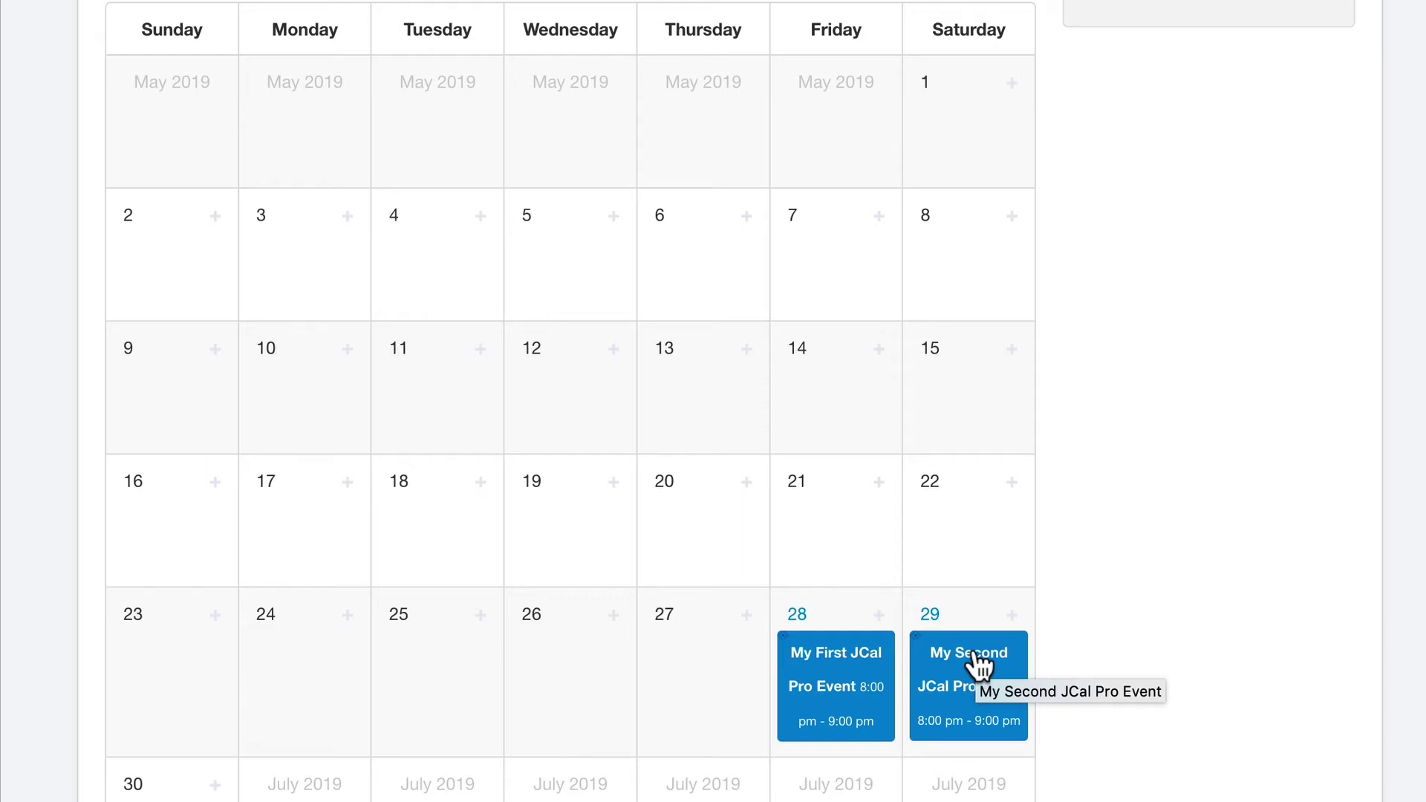
scroll(1142, 568, "down", 1)
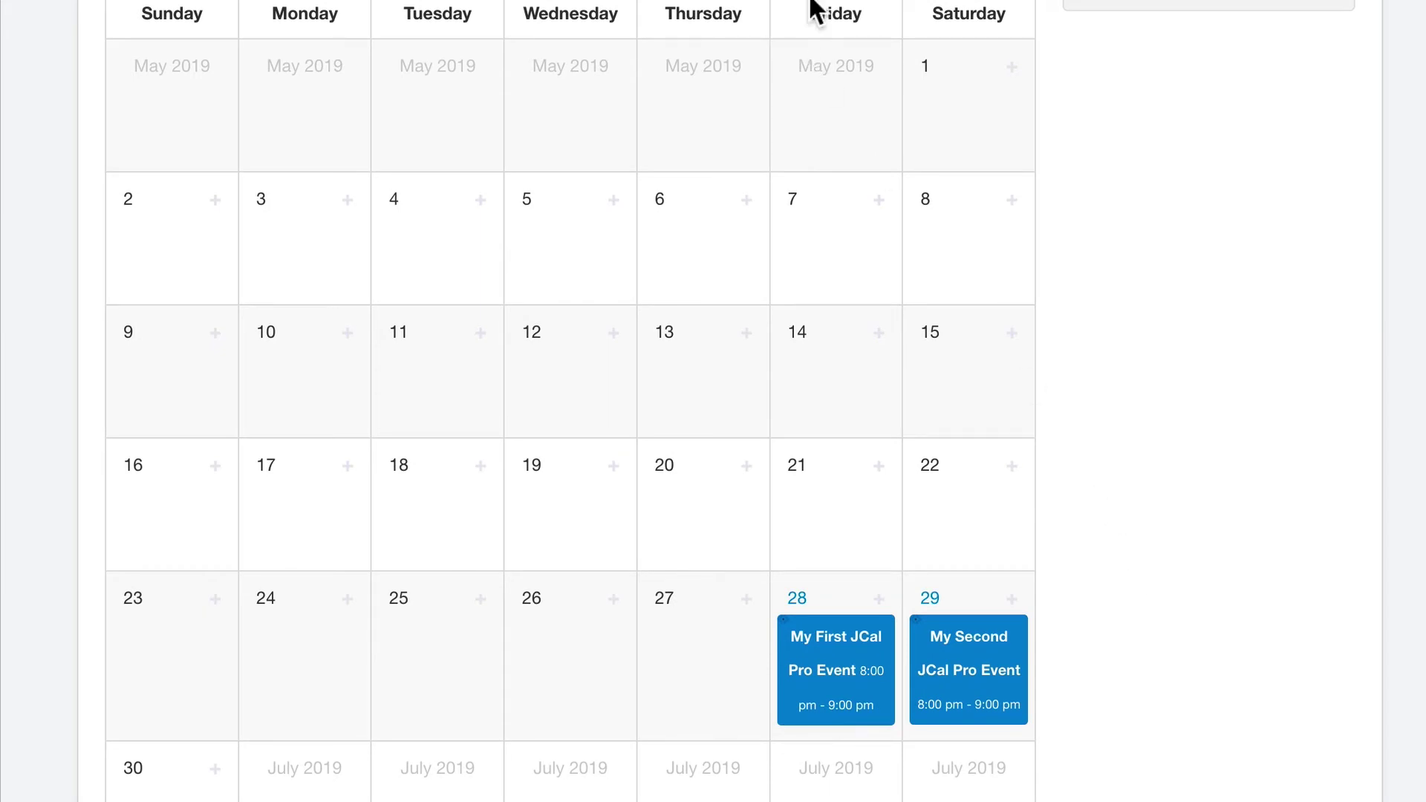
scroll(773, 165, "up", 10)
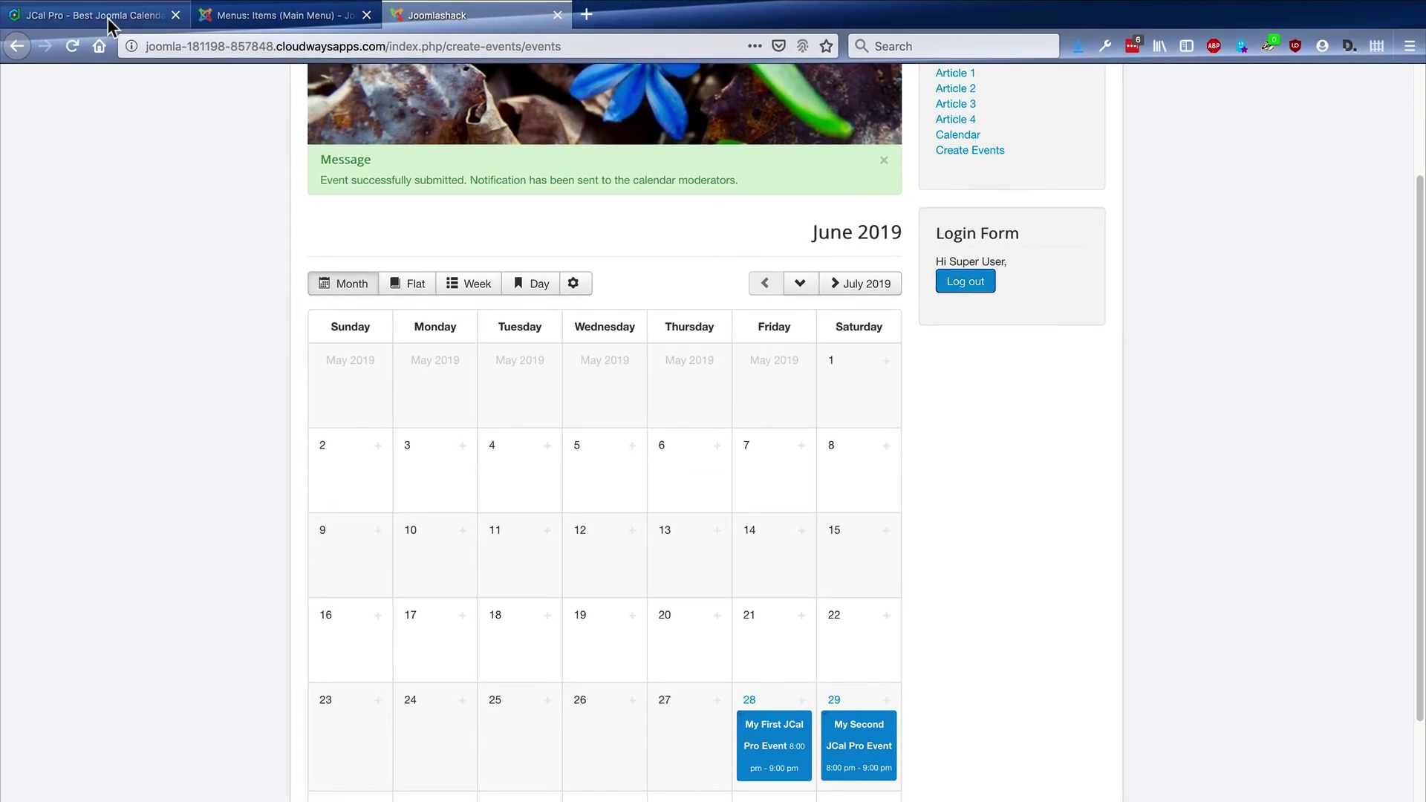
Return to the 'JCal Pro - Best Joomla Calendar' product page in the first browser tab
left_click(109, 19)
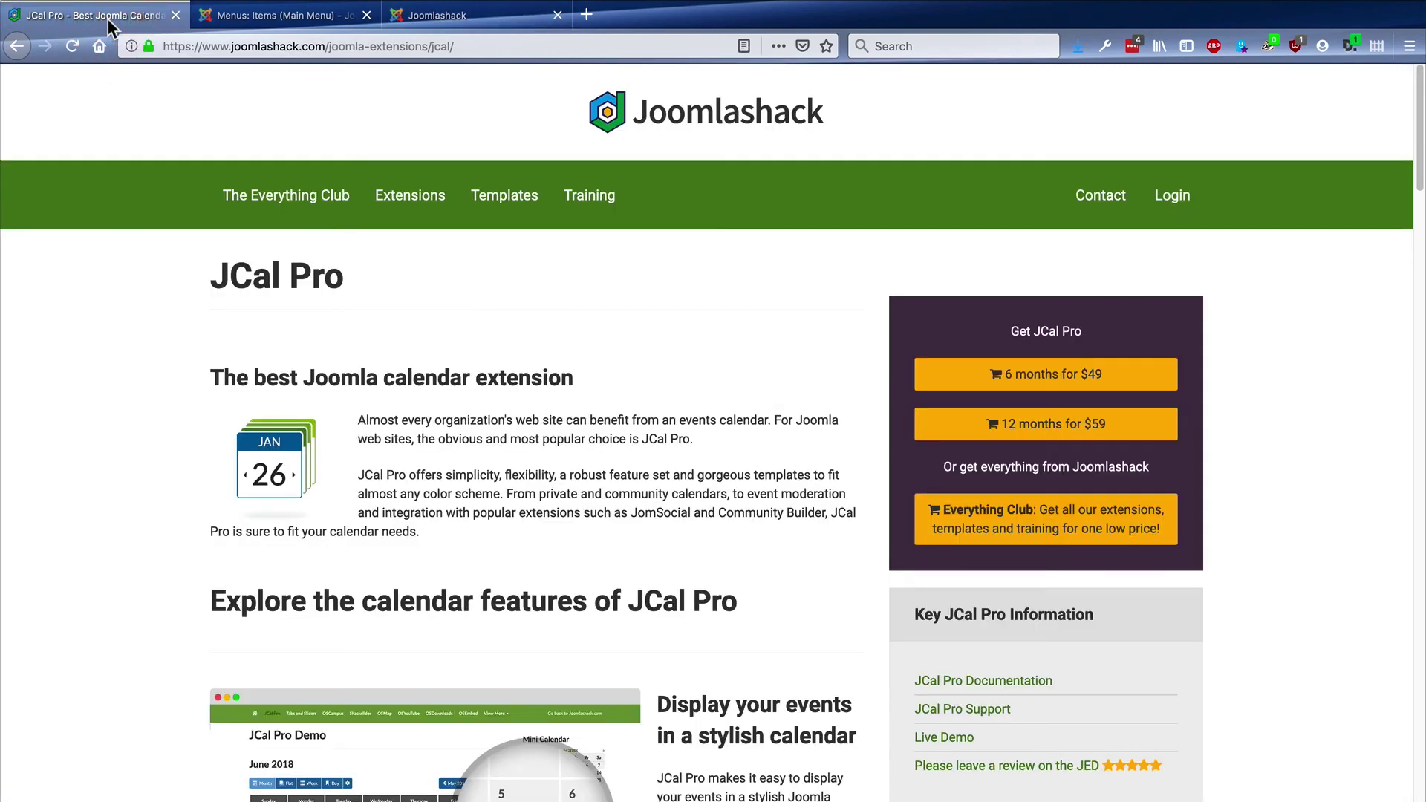